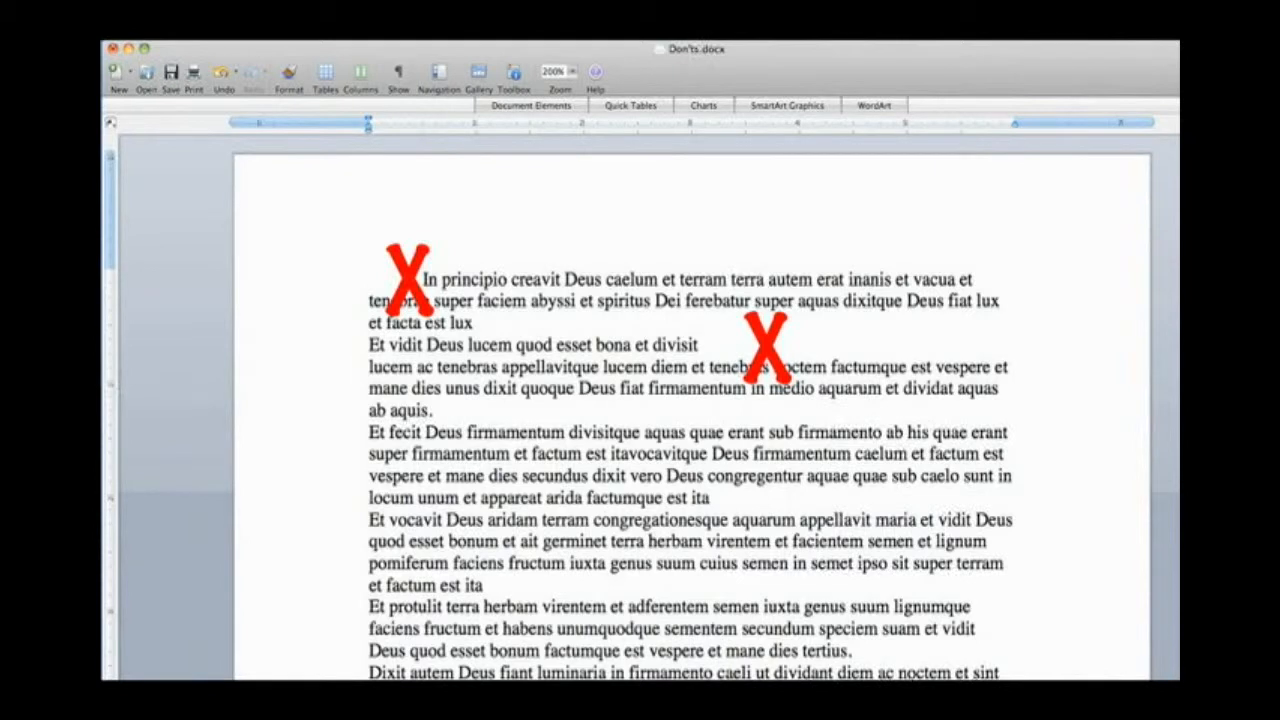
# Step: Break "tenebras" after "tene" with a manual hyphen and line break, and add blank-line spacing after the paragraph ending "ab aquis."
pyautogui.write('-')
pyautogui.press('Return')
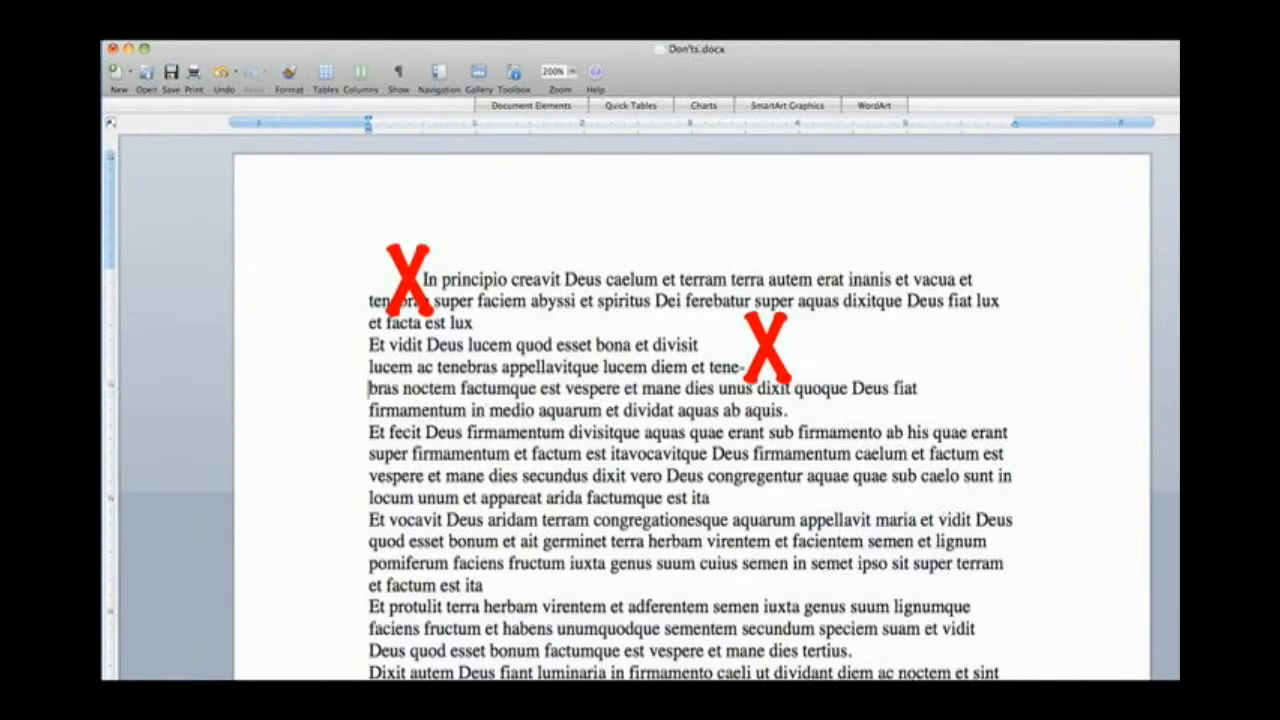
pyautogui.click(791, 411)
pyautogui.press('Return')
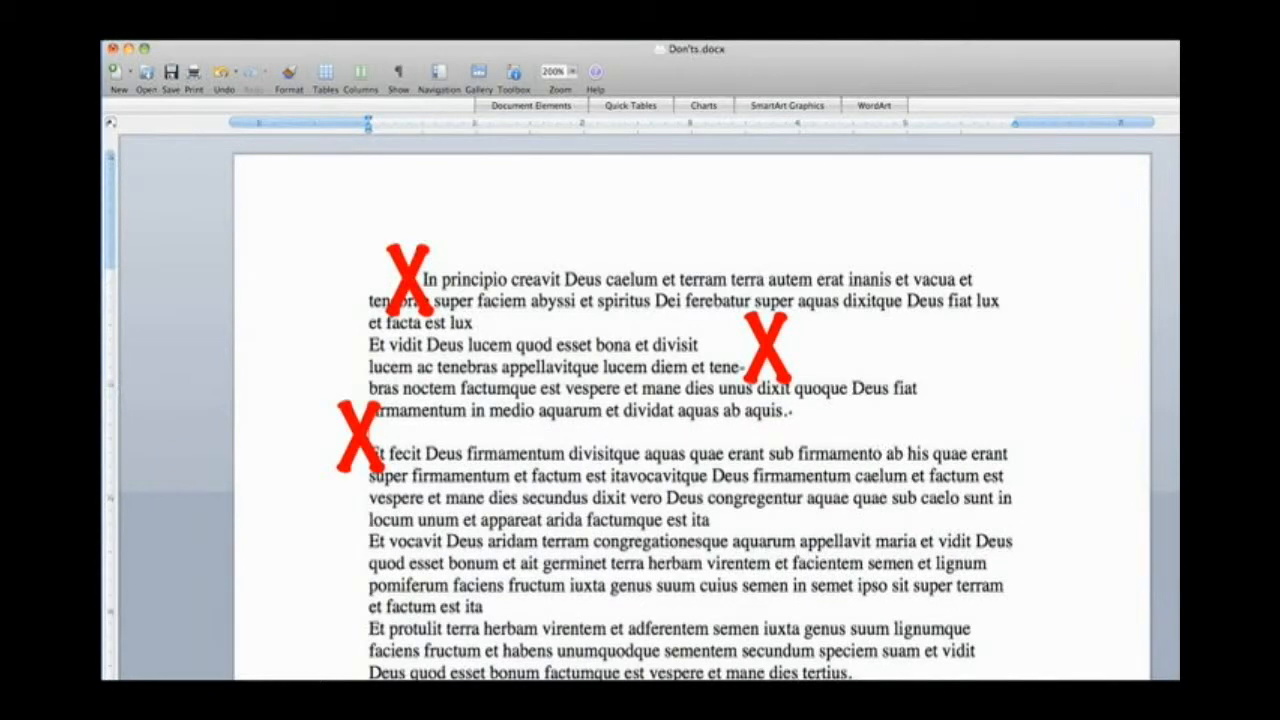
pyautogui.press('Return')
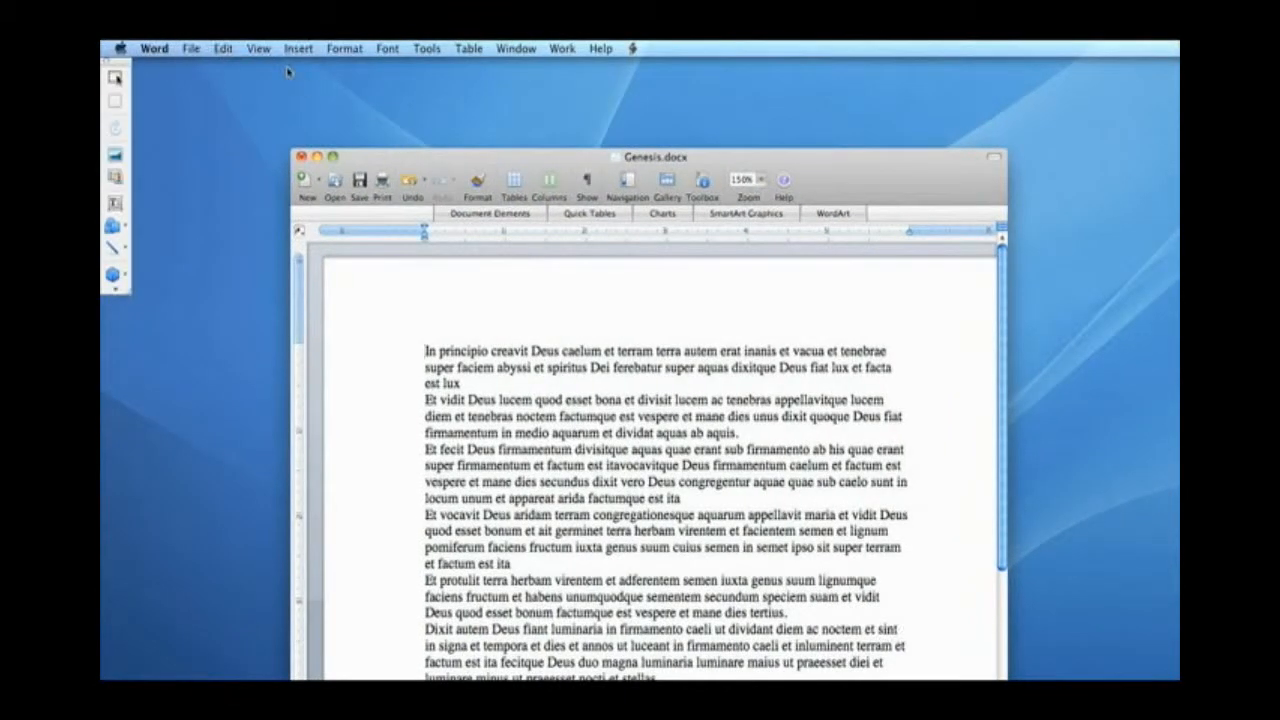
# Step: Show the Formatting Palette and expand its Styles section
pyautogui.click(260, 48)
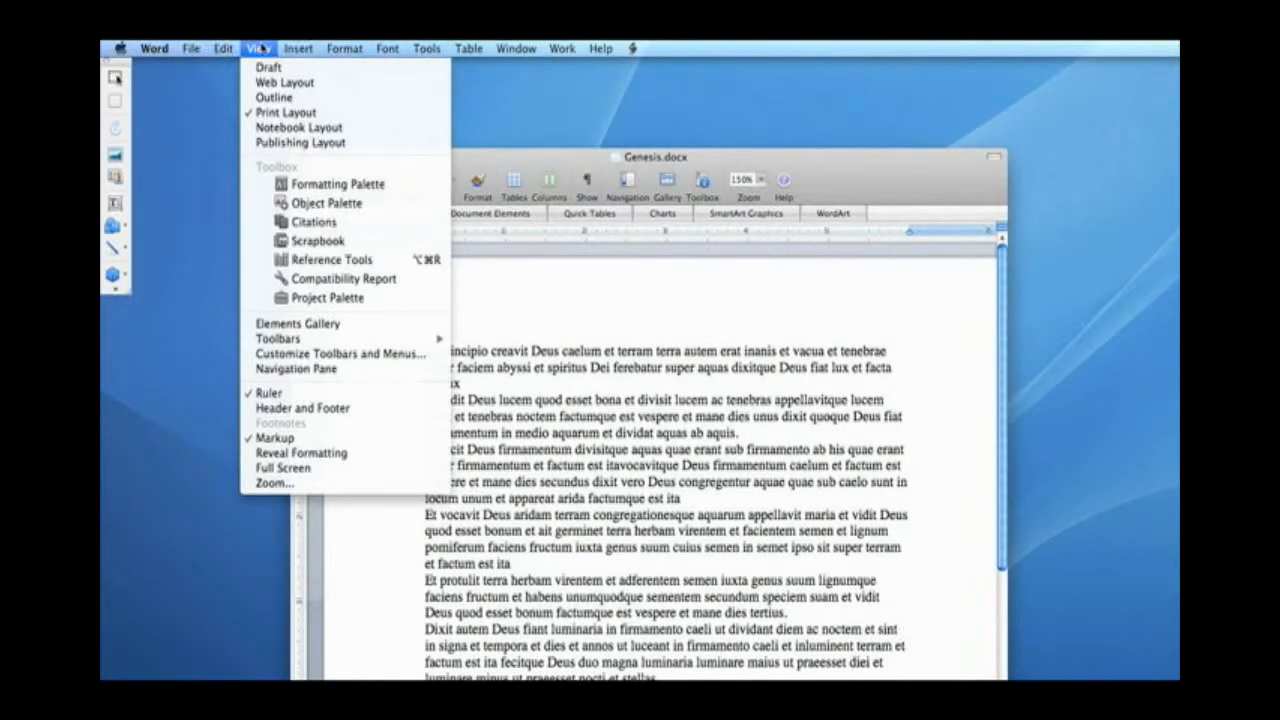
pyautogui.click(320, 184)
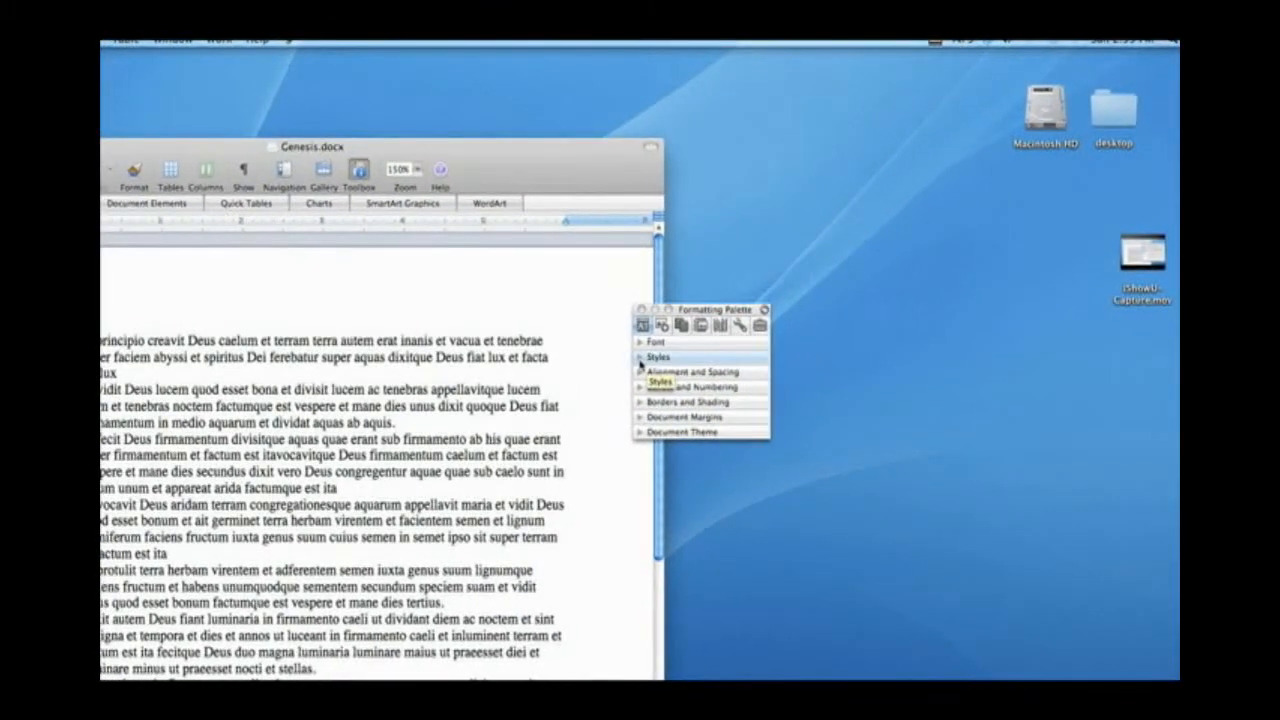
pyautogui.click(641, 361)
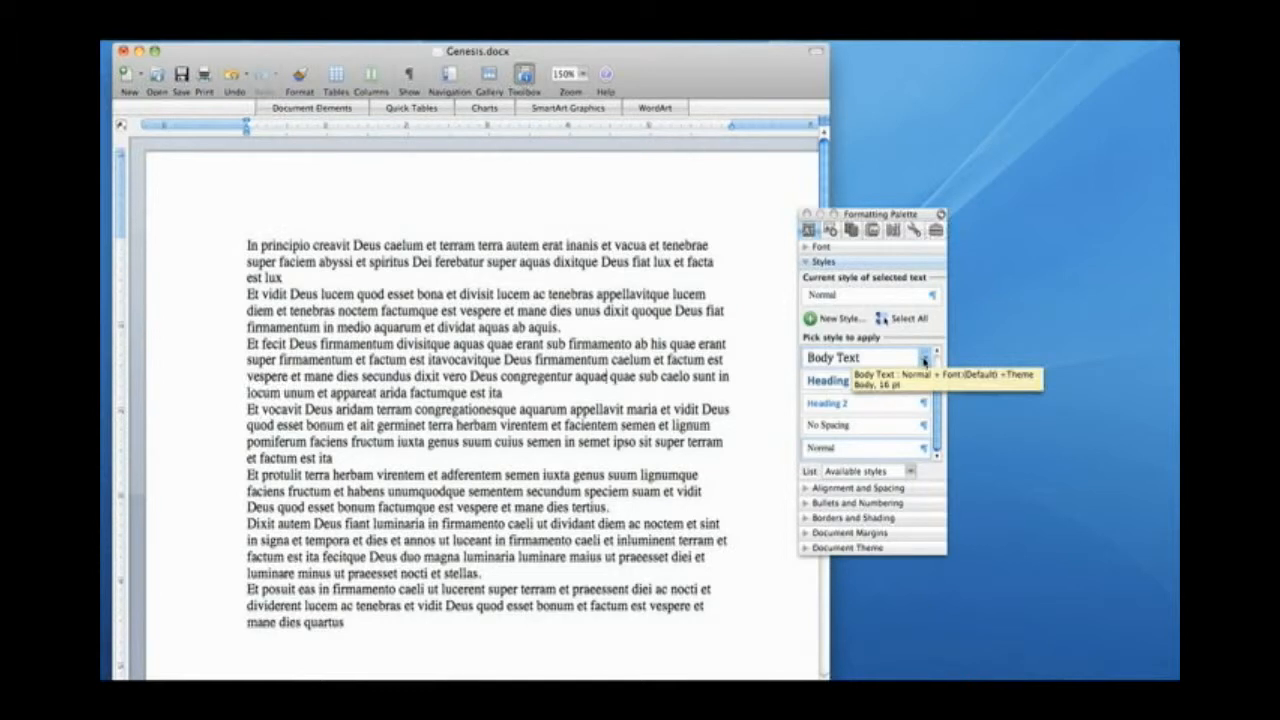
# Step: Open the Body Text style for modification and set its font to Times
pyautogui.click(924, 360)
pyautogui.click(924, 360)
pyautogui.click(924, 360)
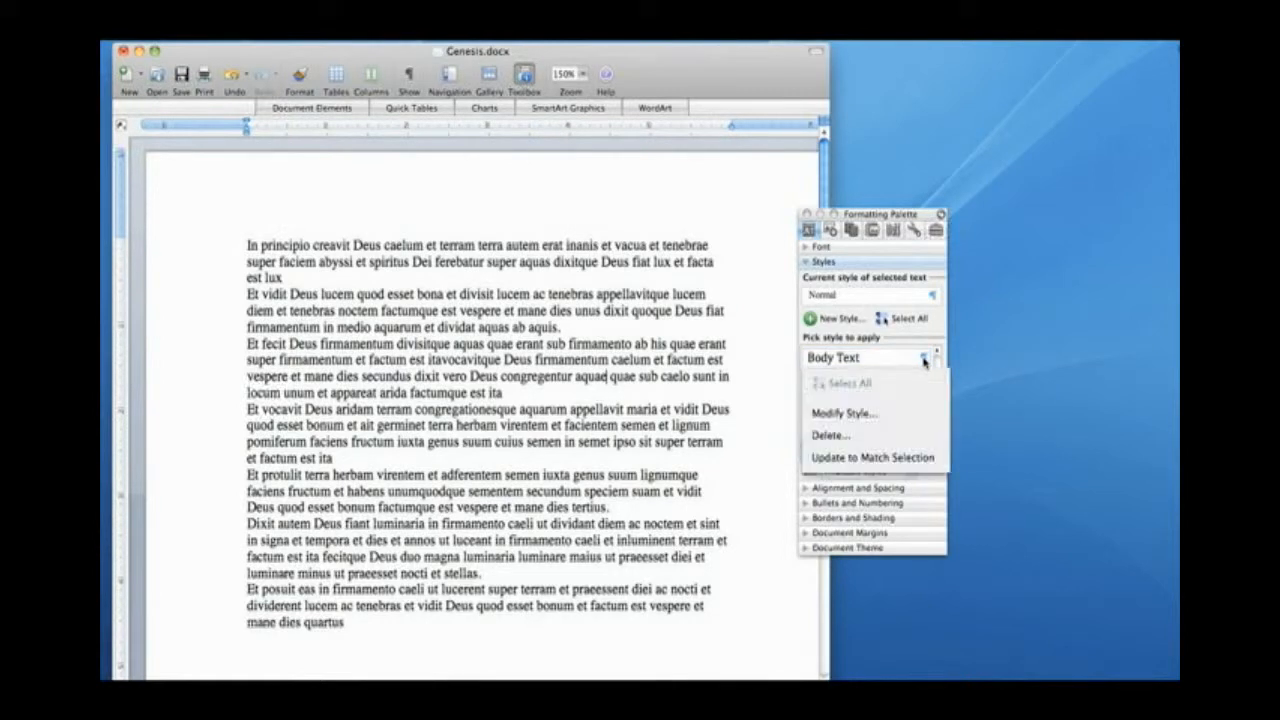
pyautogui.click(908, 422)
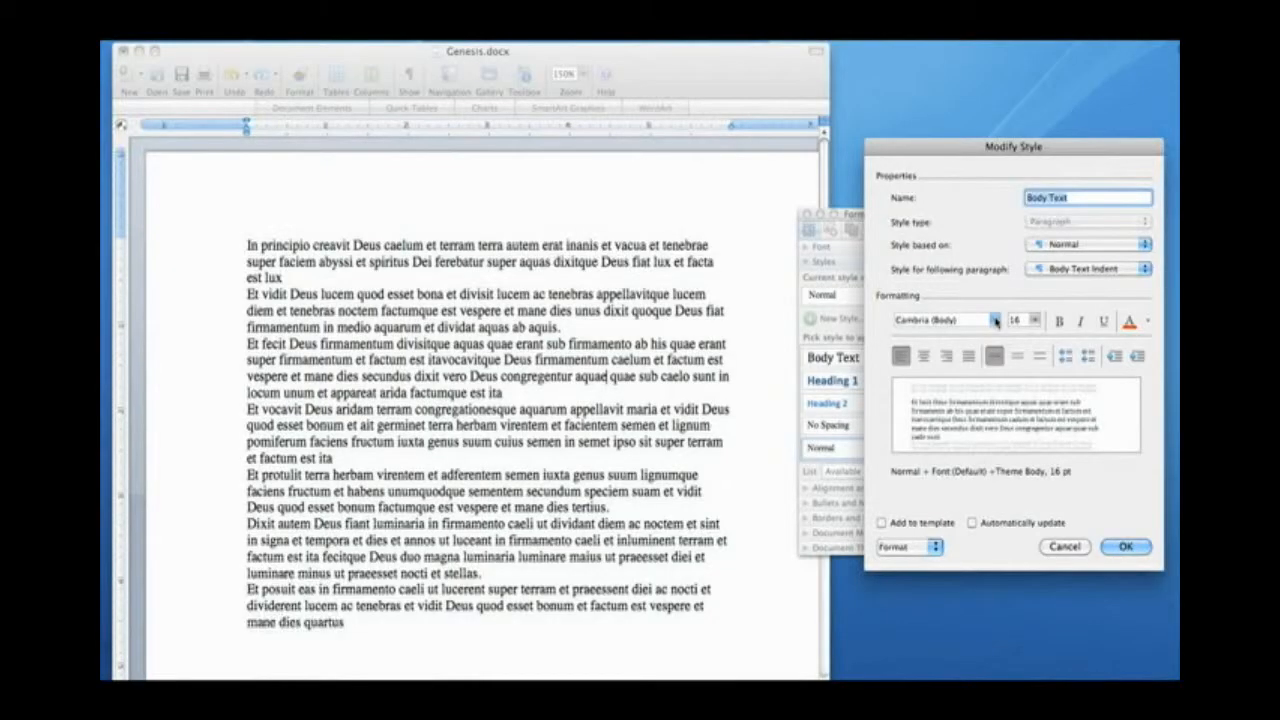
pyautogui.click(996, 321)
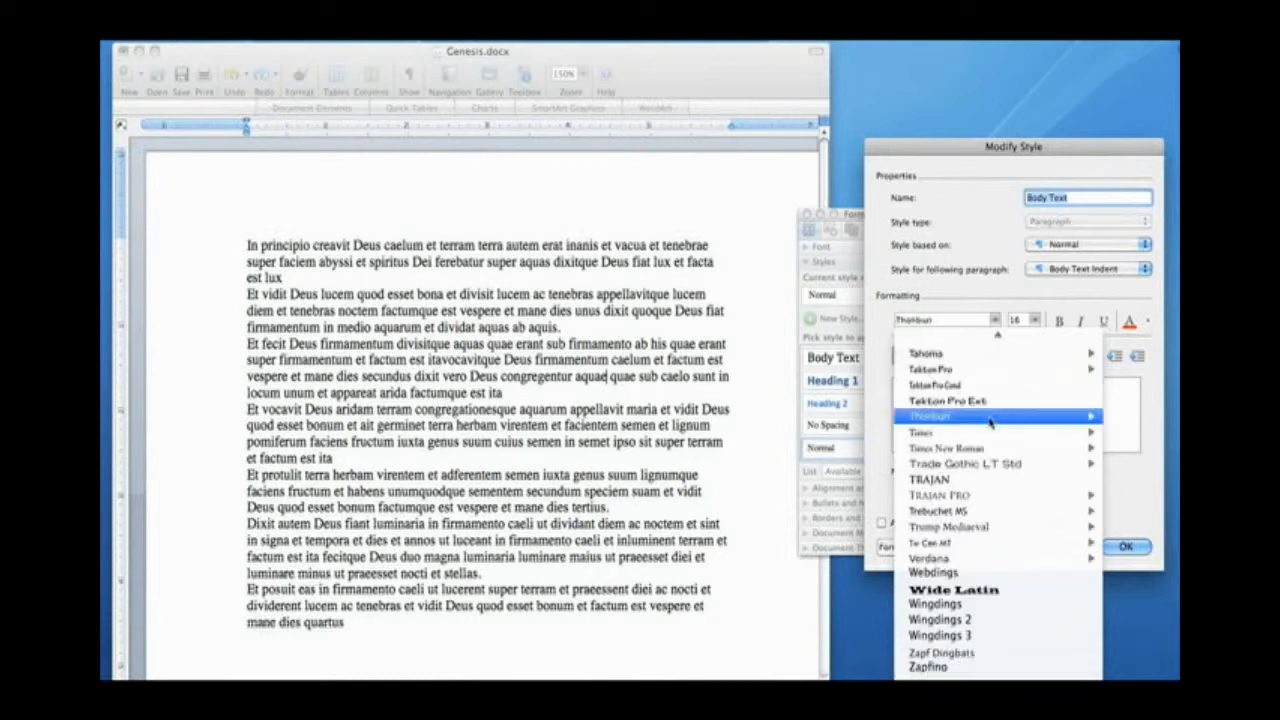
pyautogui.click(989, 441)
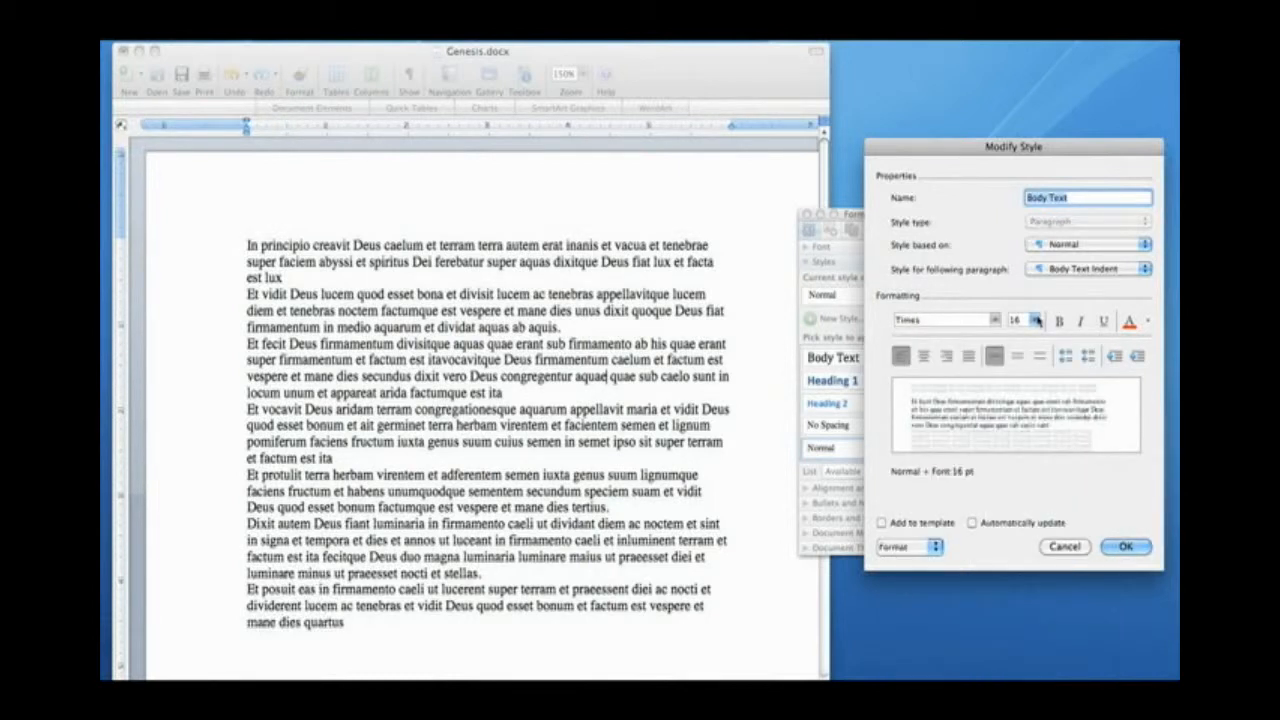
# Step: Keep the Body Text style's special indentation at (none) in its paragraph settings and save the style
pyautogui.click(935, 547)
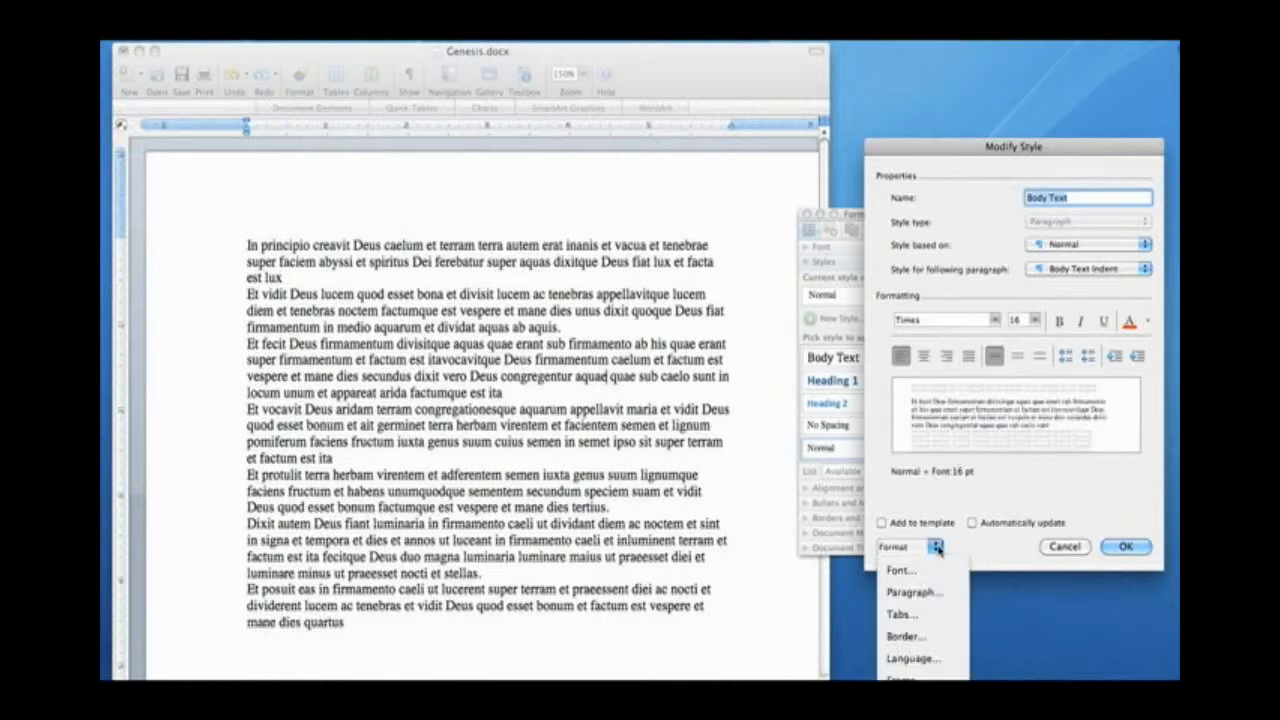
pyautogui.click(912, 593)
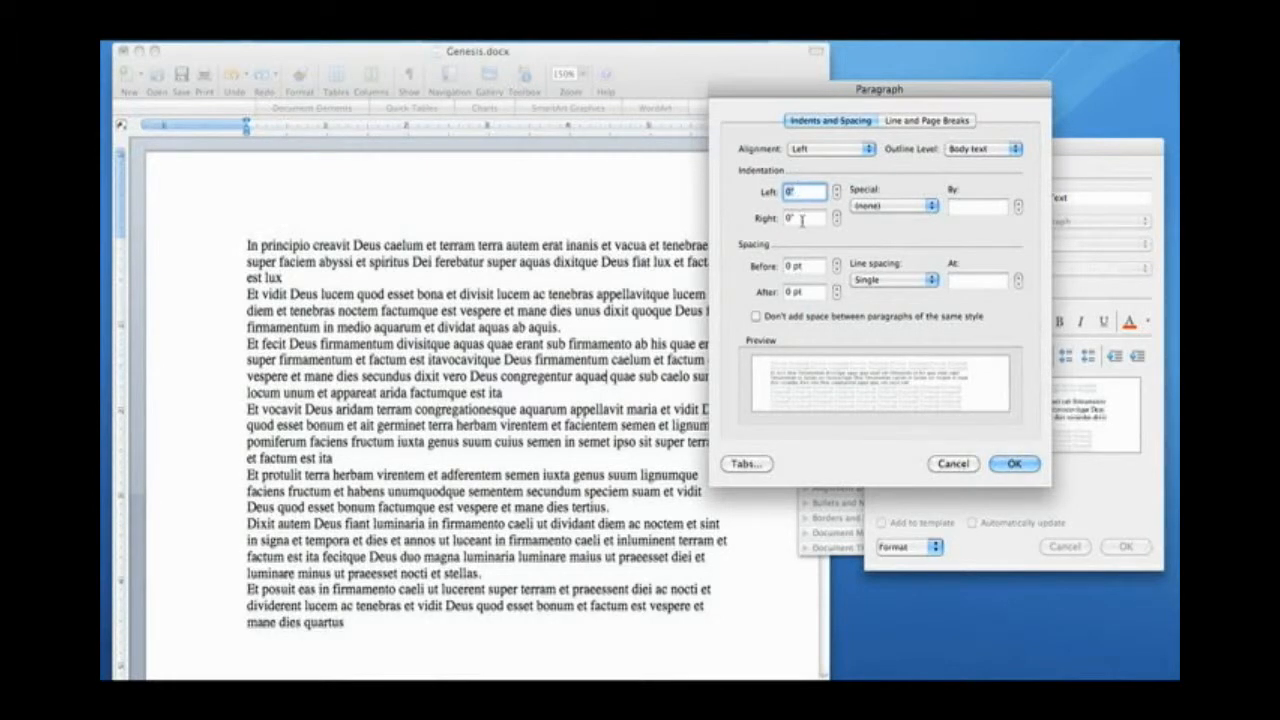
pyautogui.click(894, 207)
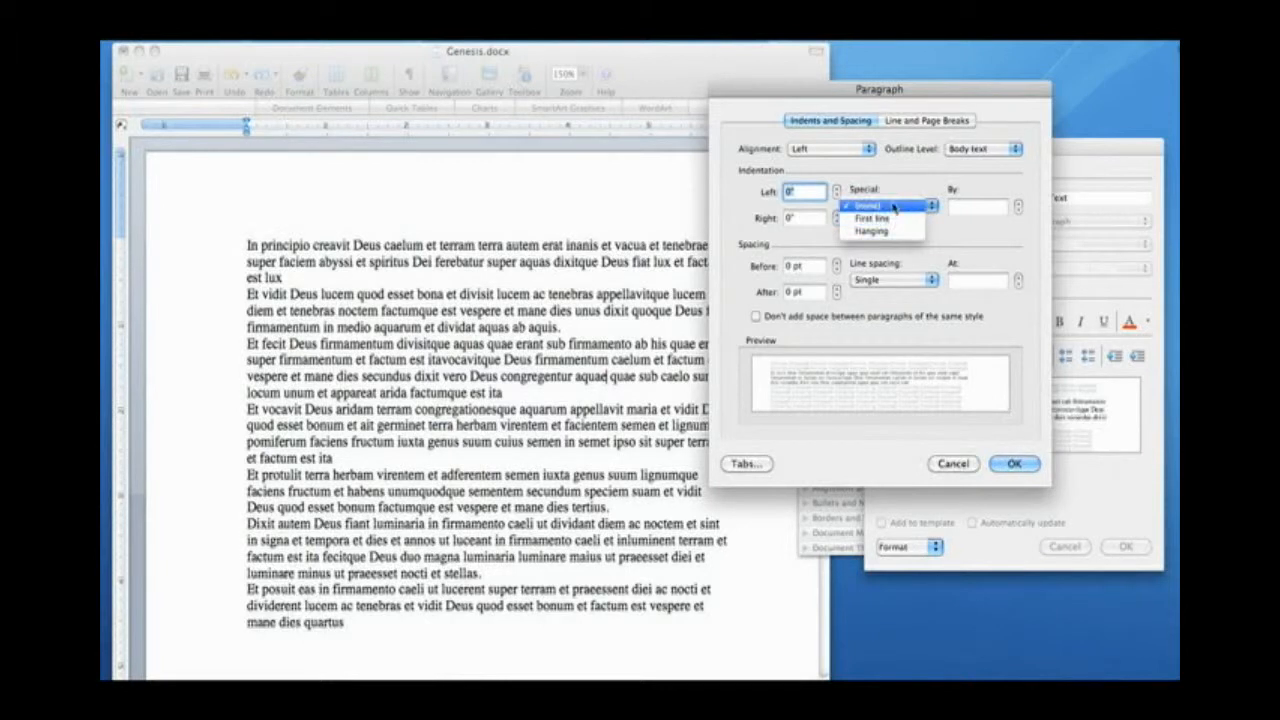
pyautogui.click(893, 206)
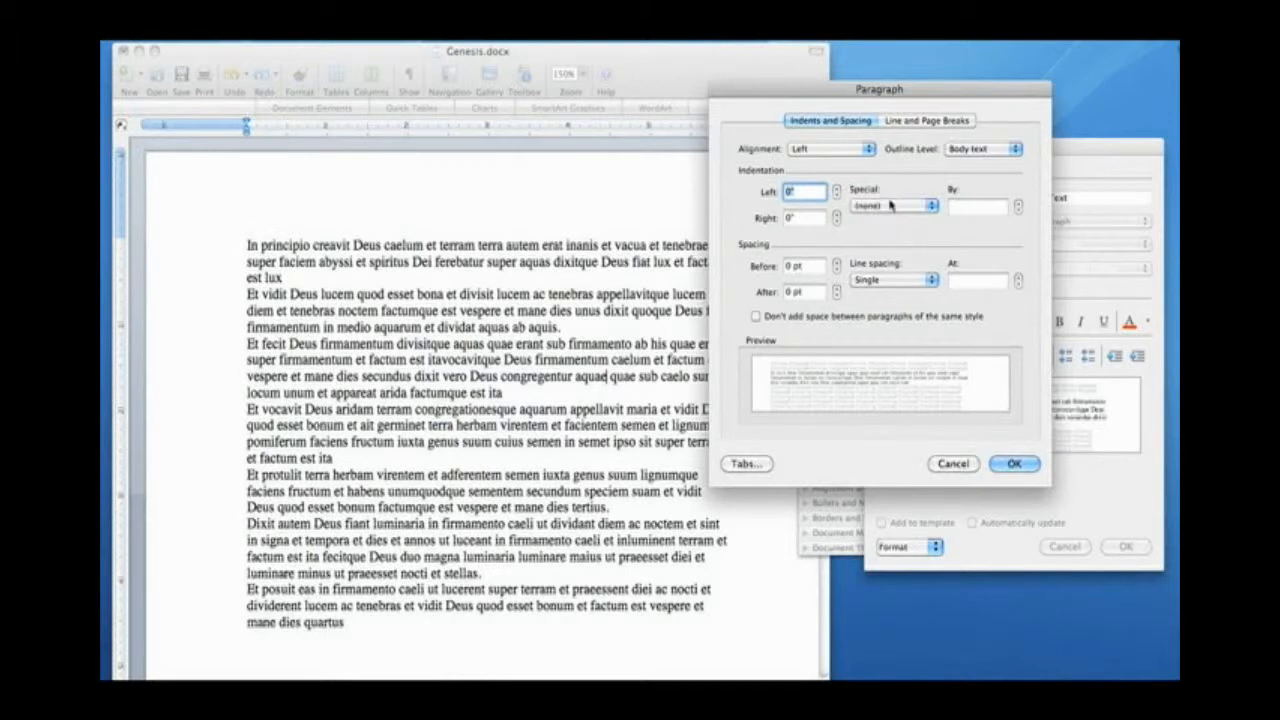
pyautogui.click(1015, 464)
pyautogui.click(1130, 546)
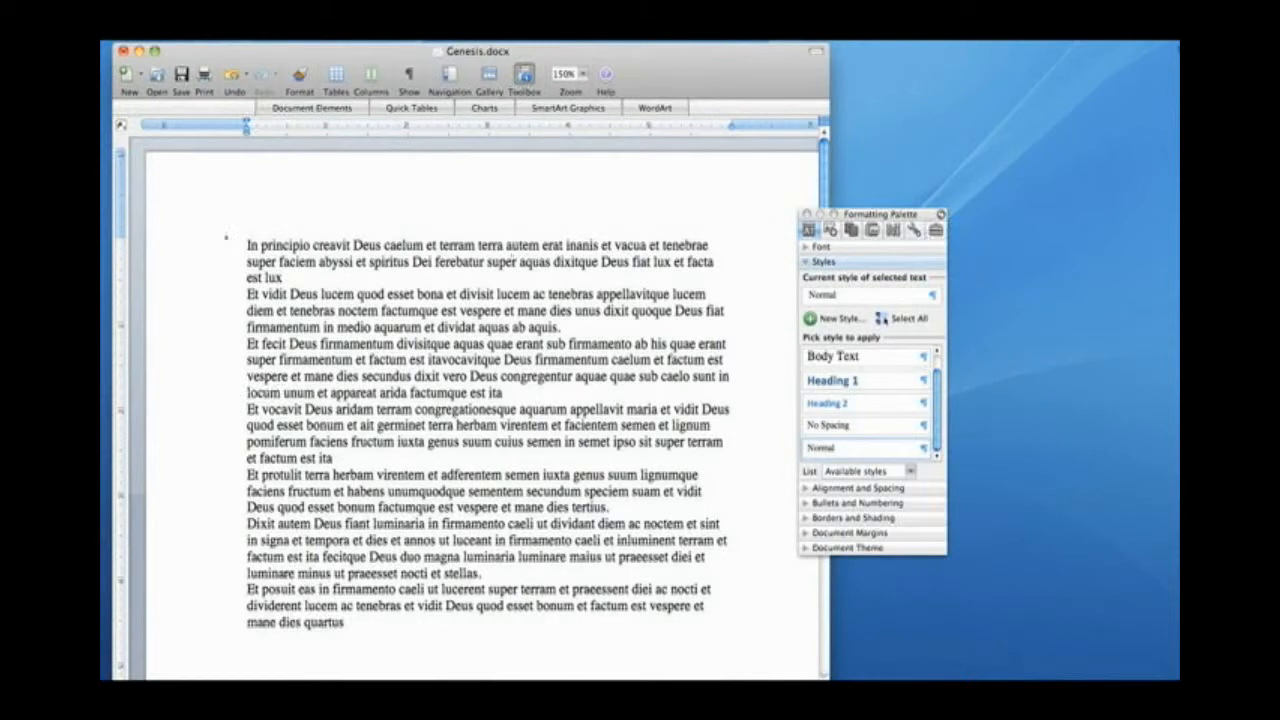
# Step: Apply the Body Text style to the first paragraph, beginning "In principio creavit"
pyautogui.tripleClick(274, 264)
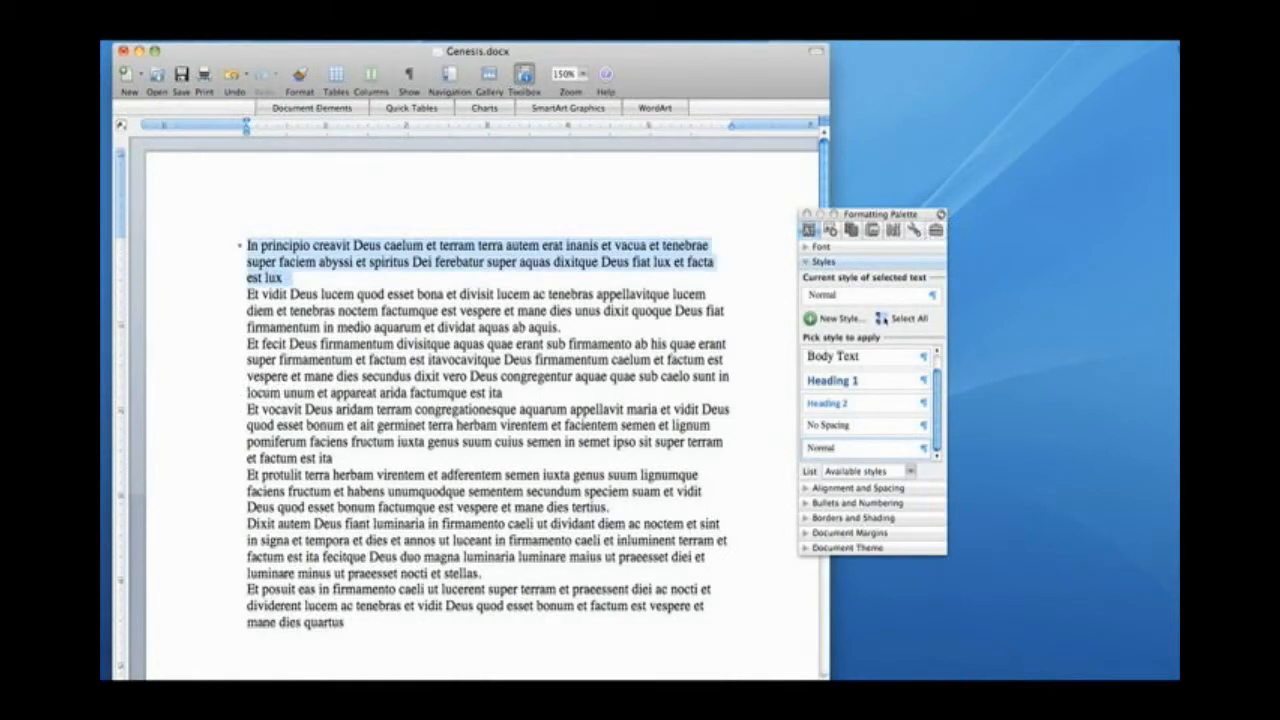
pyautogui.click(889, 359)
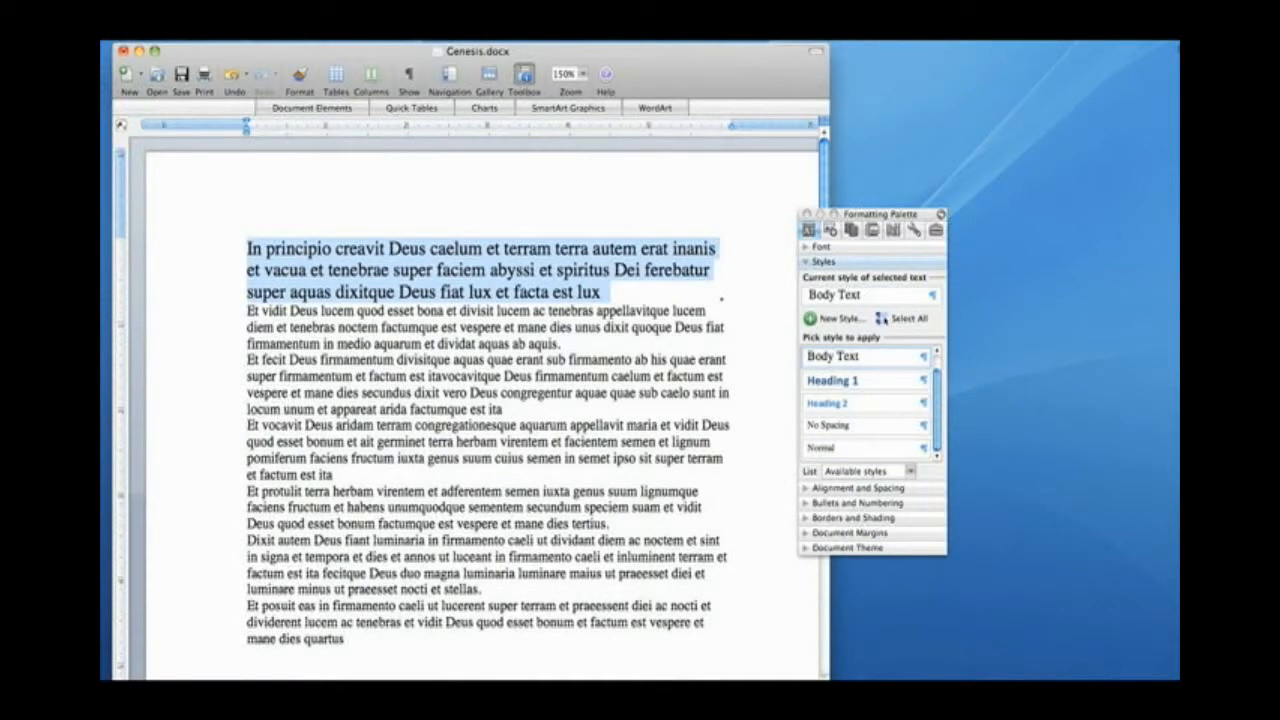
pyautogui.click(703, 296)
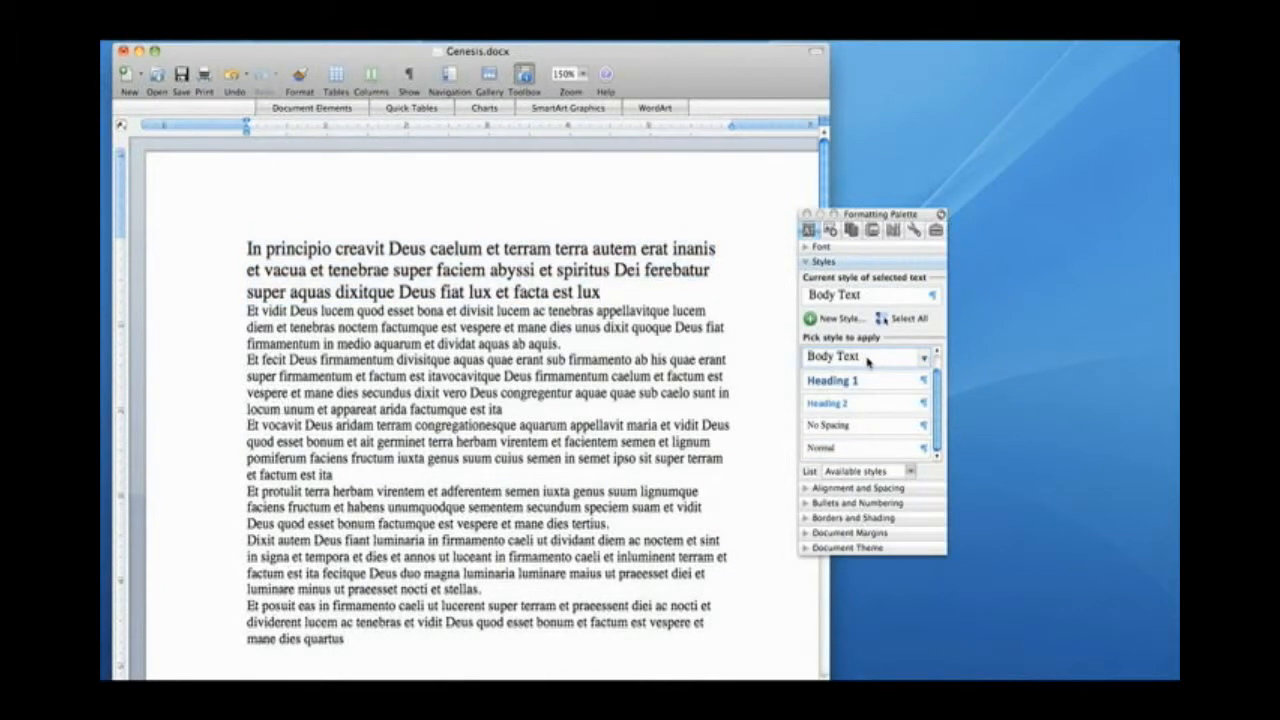
# Step: Start a new paragraph style from the second paragraph, named "Body style2", with a font size of 16 pt
pyautogui.press('Right')
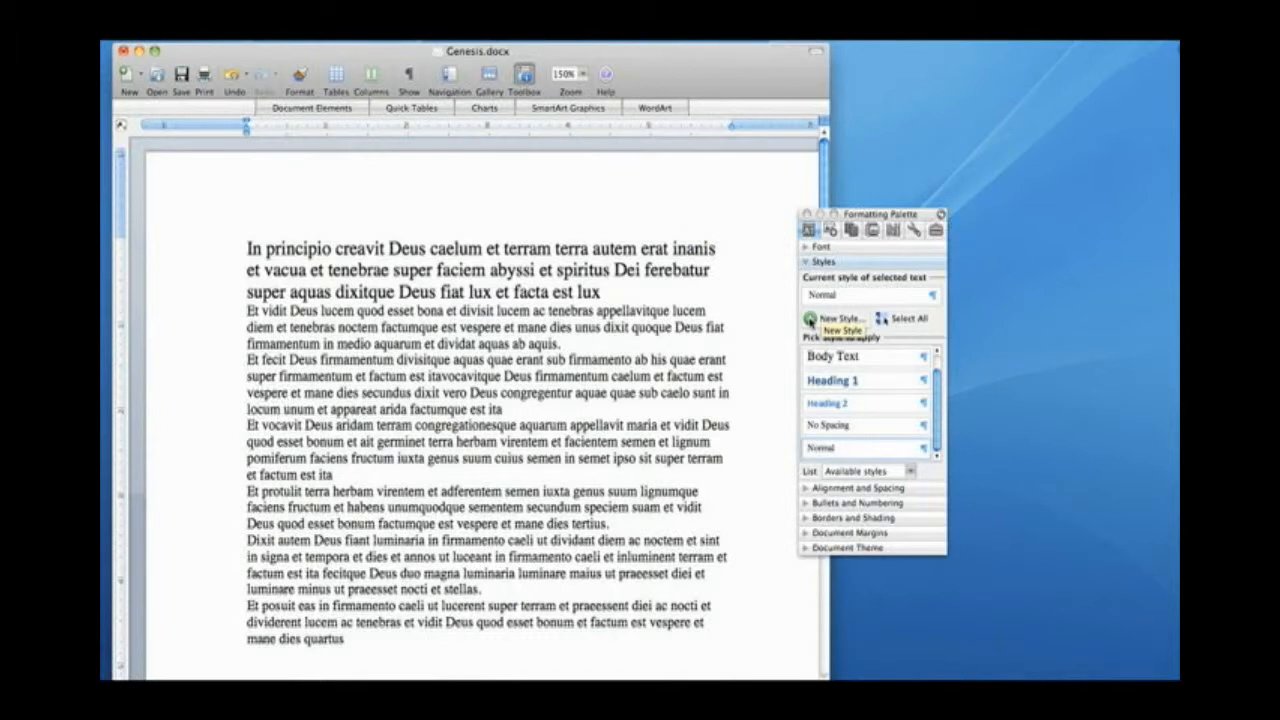
pyautogui.click(810, 320)
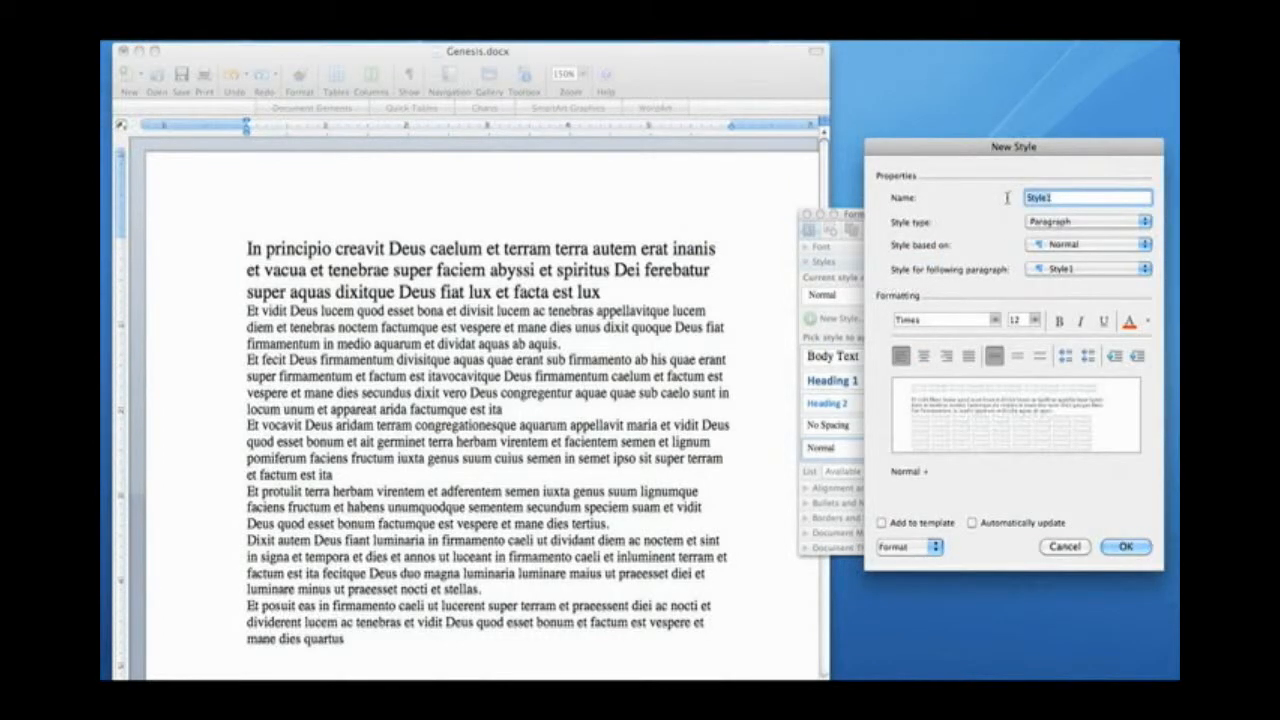
pyautogui.write('Body Te')
pyautogui.write('yle')
pyautogui.write('2')
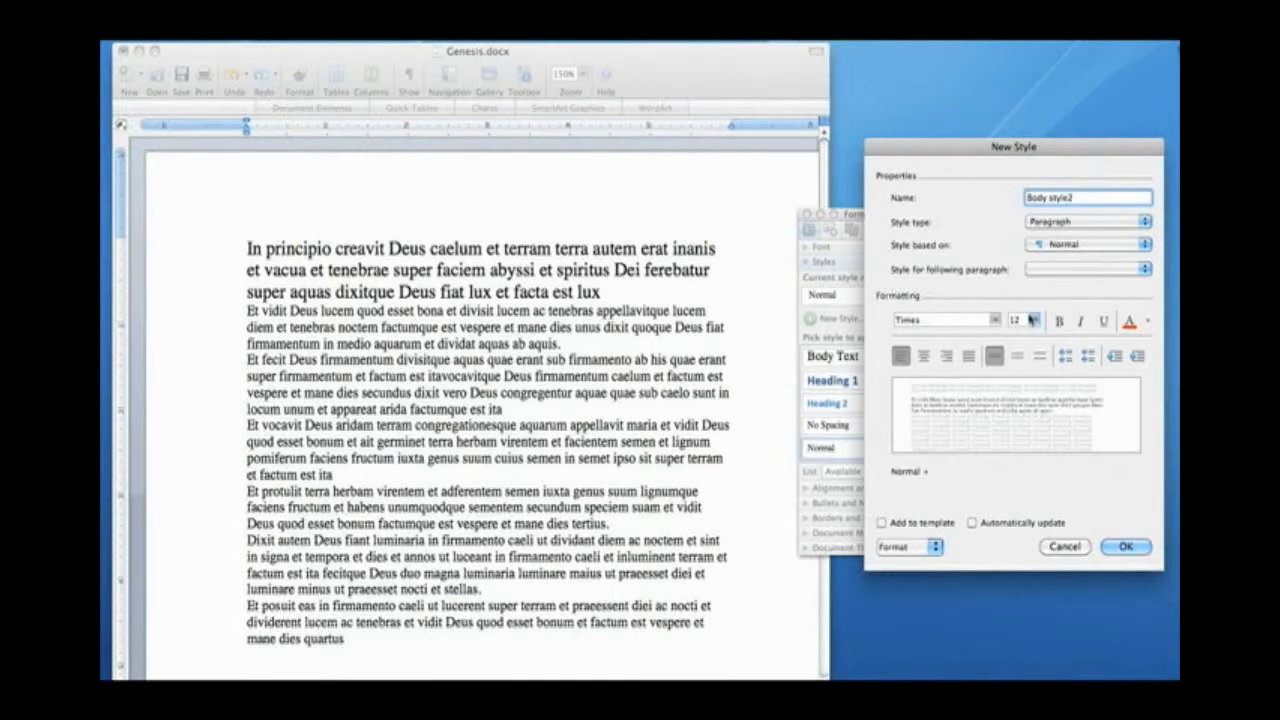
pyautogui.click(1030, 320)
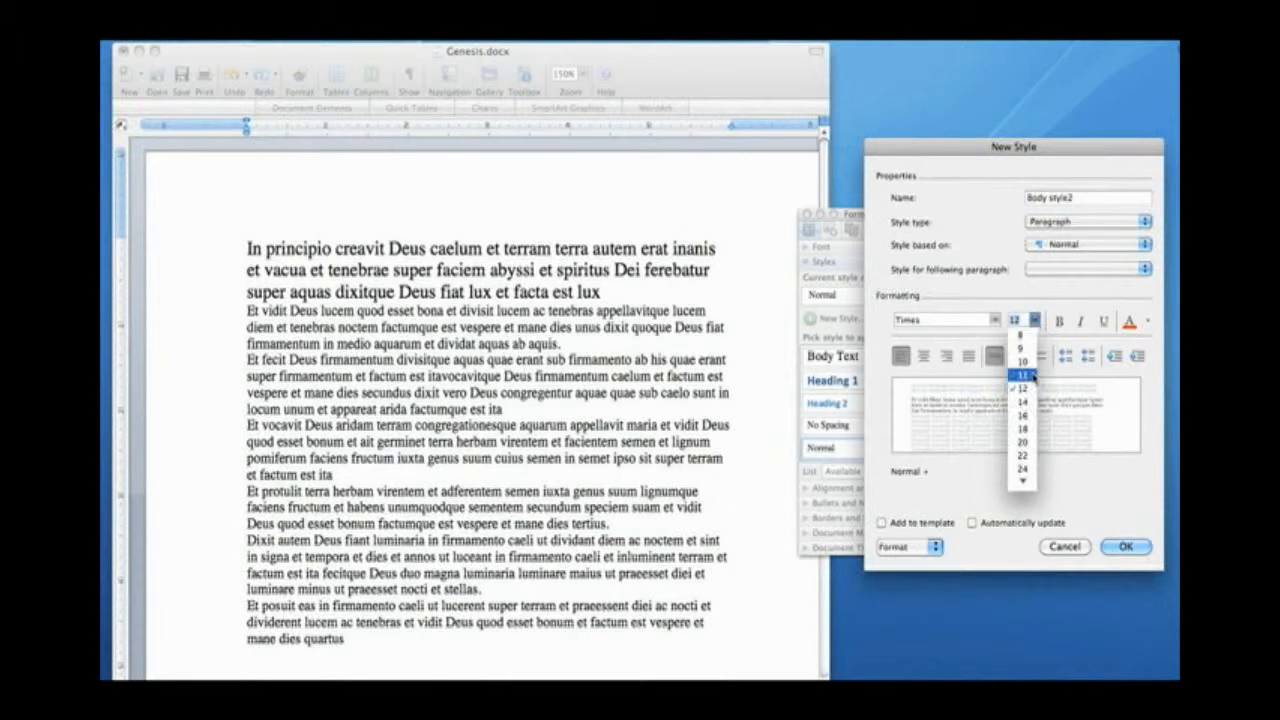
pyautogui.click(1022, 417)
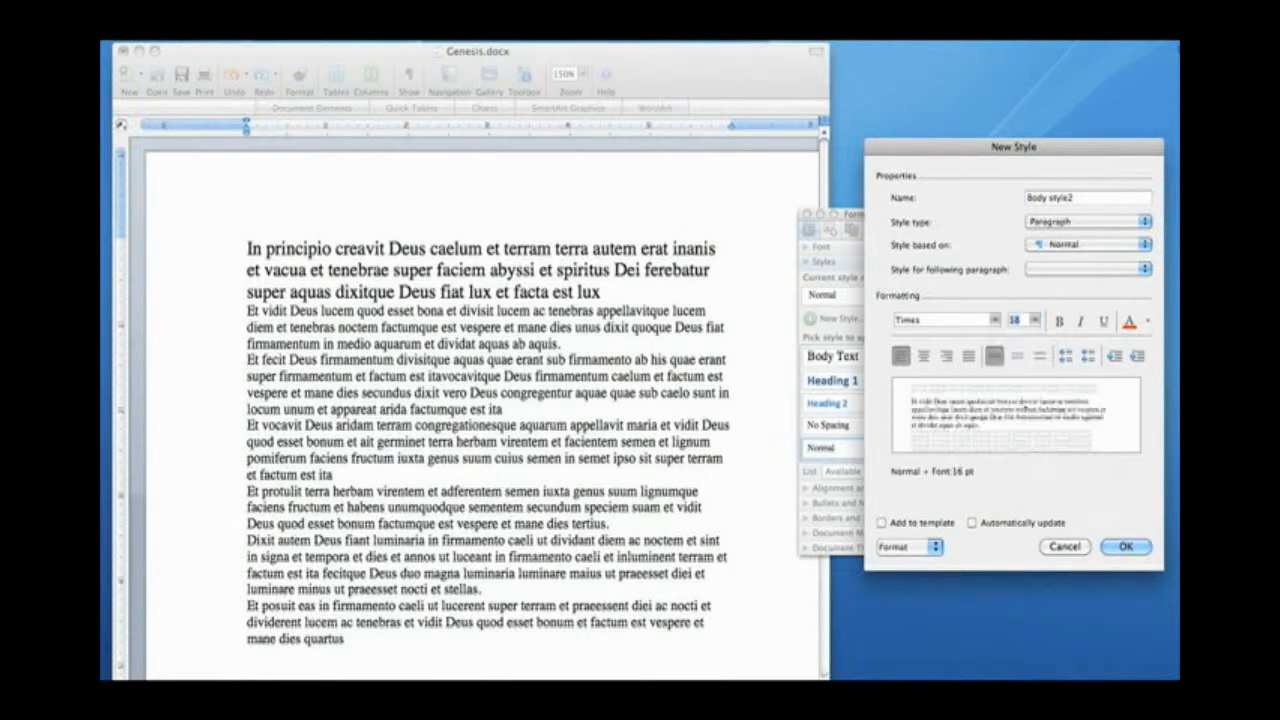
# Step: Give the new style a first-line indent of 0.4" in its paragraph settings and save the style
pyautogui.click(932, 547)
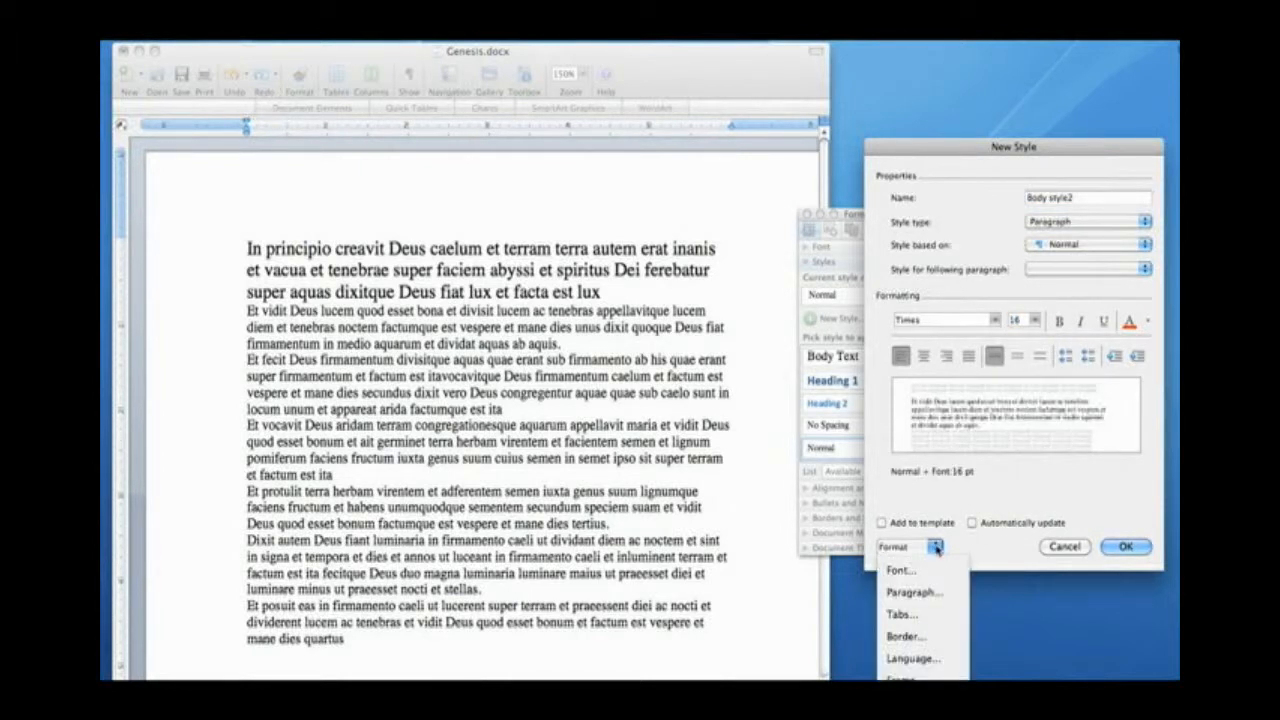
pyautogui.click(930, 594)
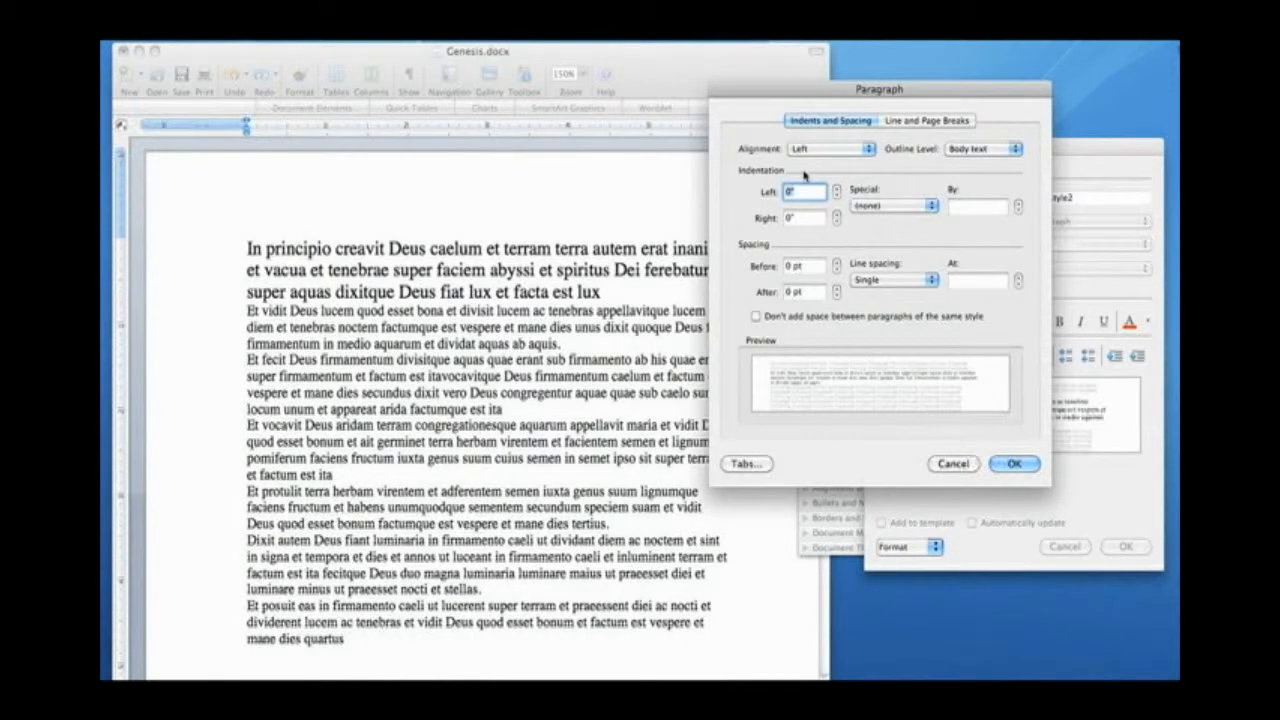
pyautogui.click(884, 206)
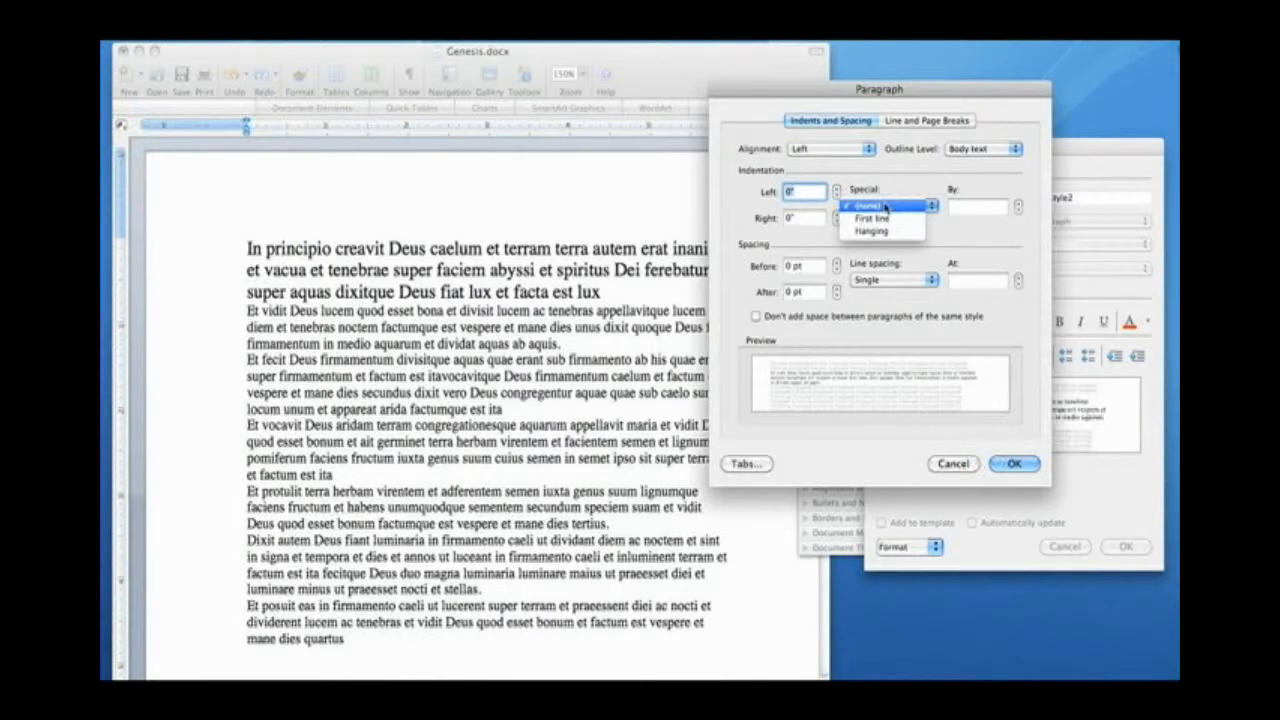
pyautogui.click(886, 220)
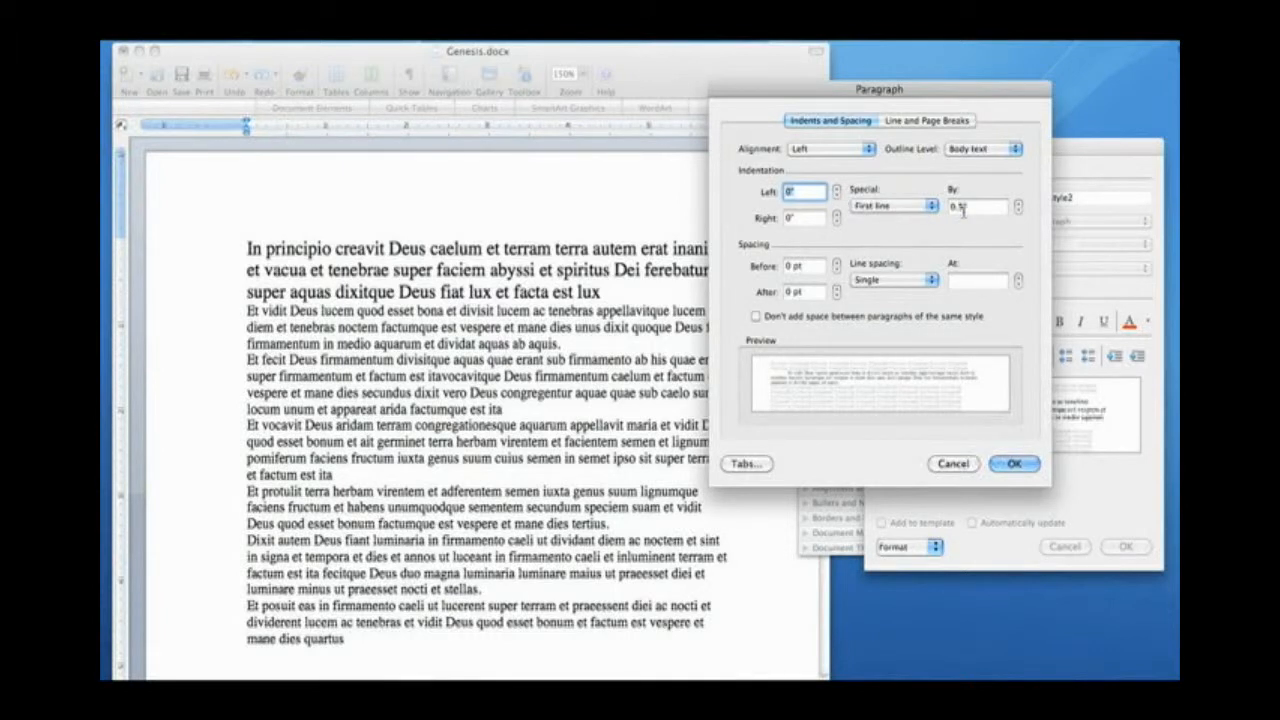
pyautogui.click(1018, 203)
pyautogui.click(1018, 203)
pyautogui.click(1018, 211)
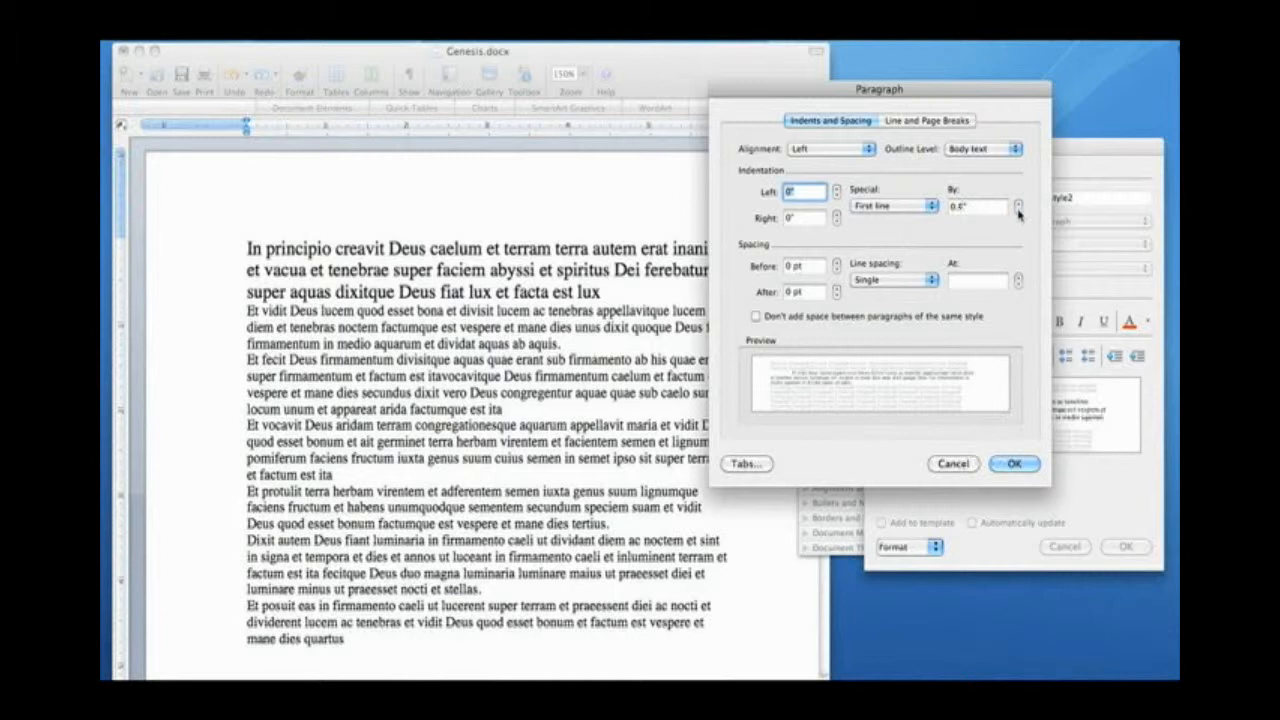
pyautogui.click(1018, 211)
pyautogui.click(1018, 211)
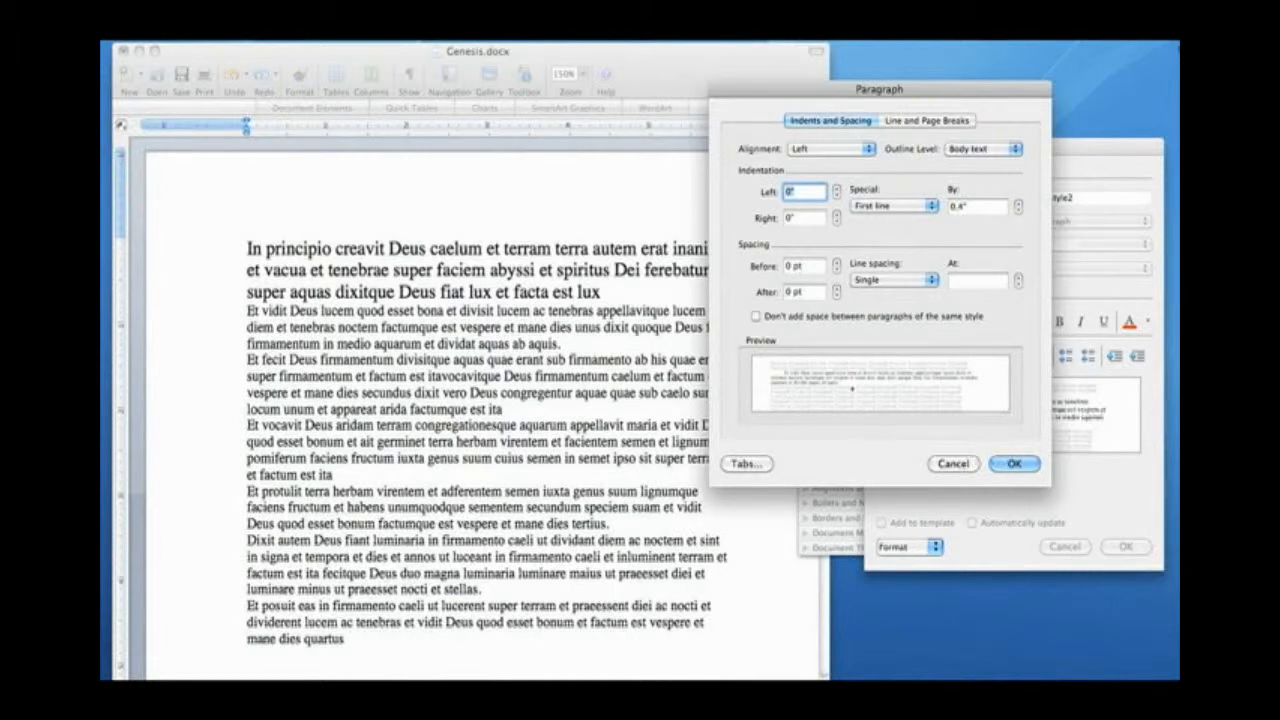
pyautogui.click(1013, 464)
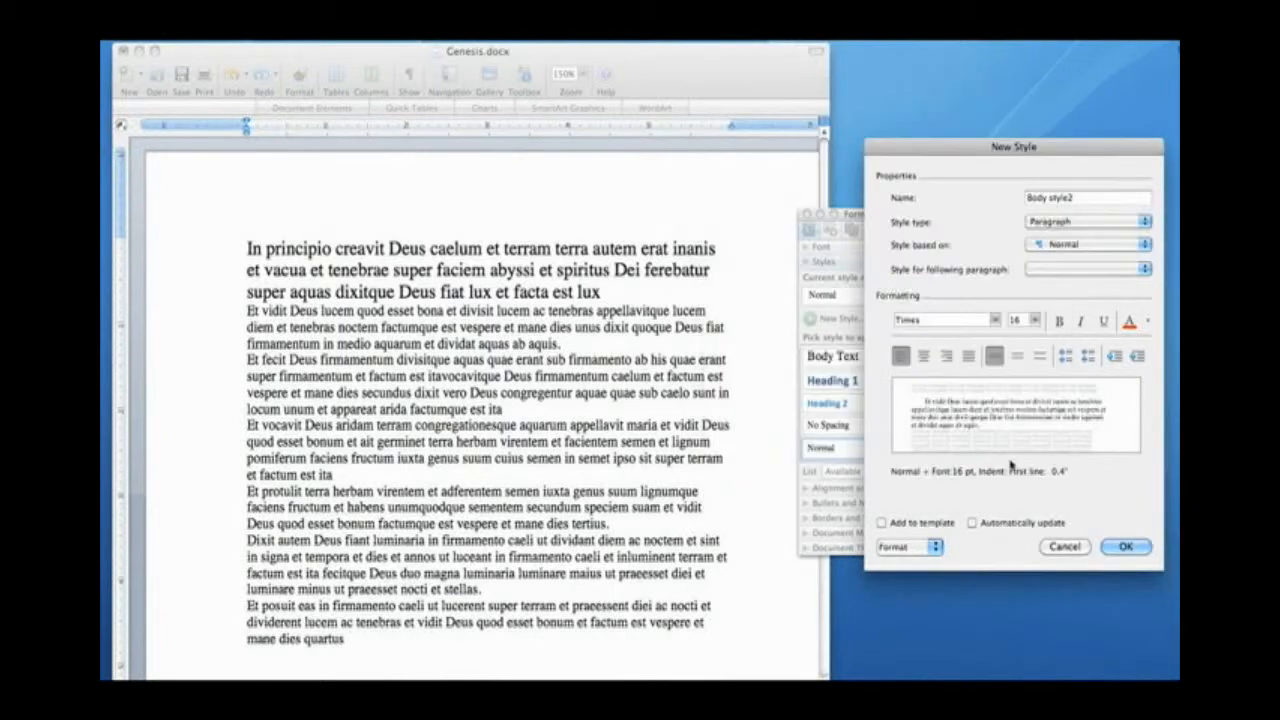
pyautogui.click(1117, 547)
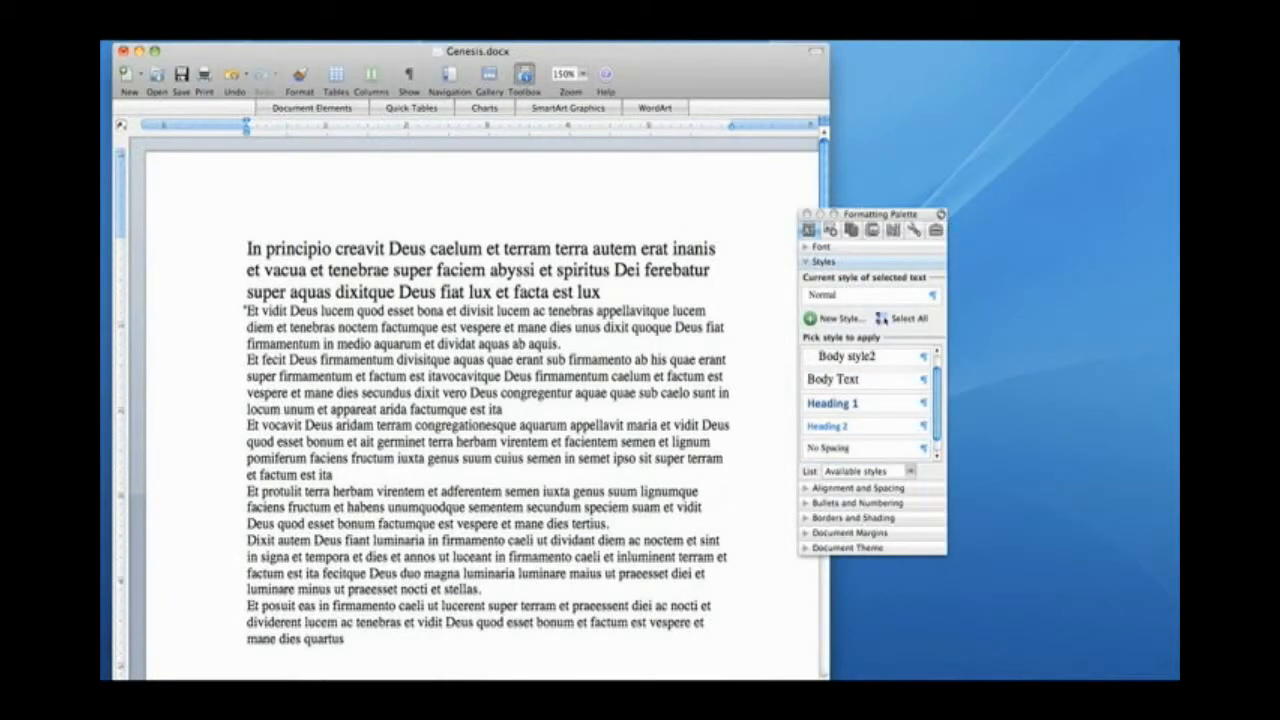
# Step: Apply Body style2 to all paragraphs from "Et vidit Deus lucem" to the end of the text
pyautogui.moveTo(244, 310); pyautogui.dragTo(497, 632)
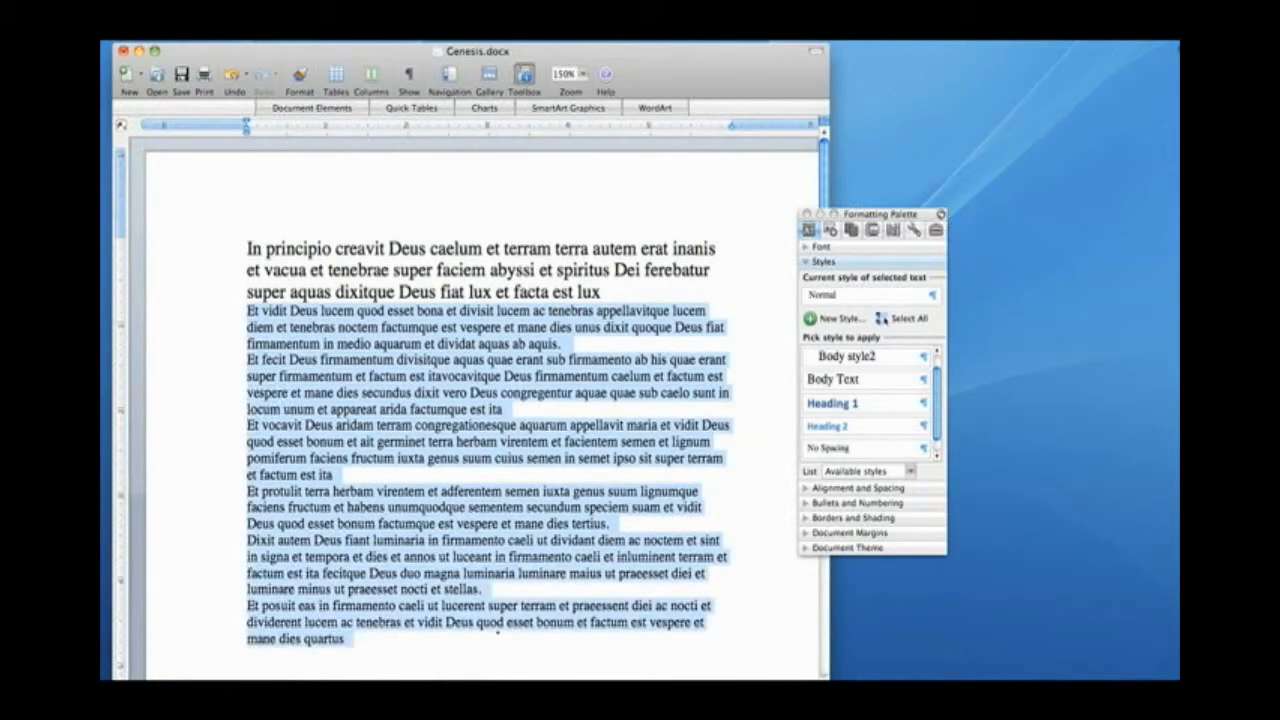
pyautogui.click(888, 358)
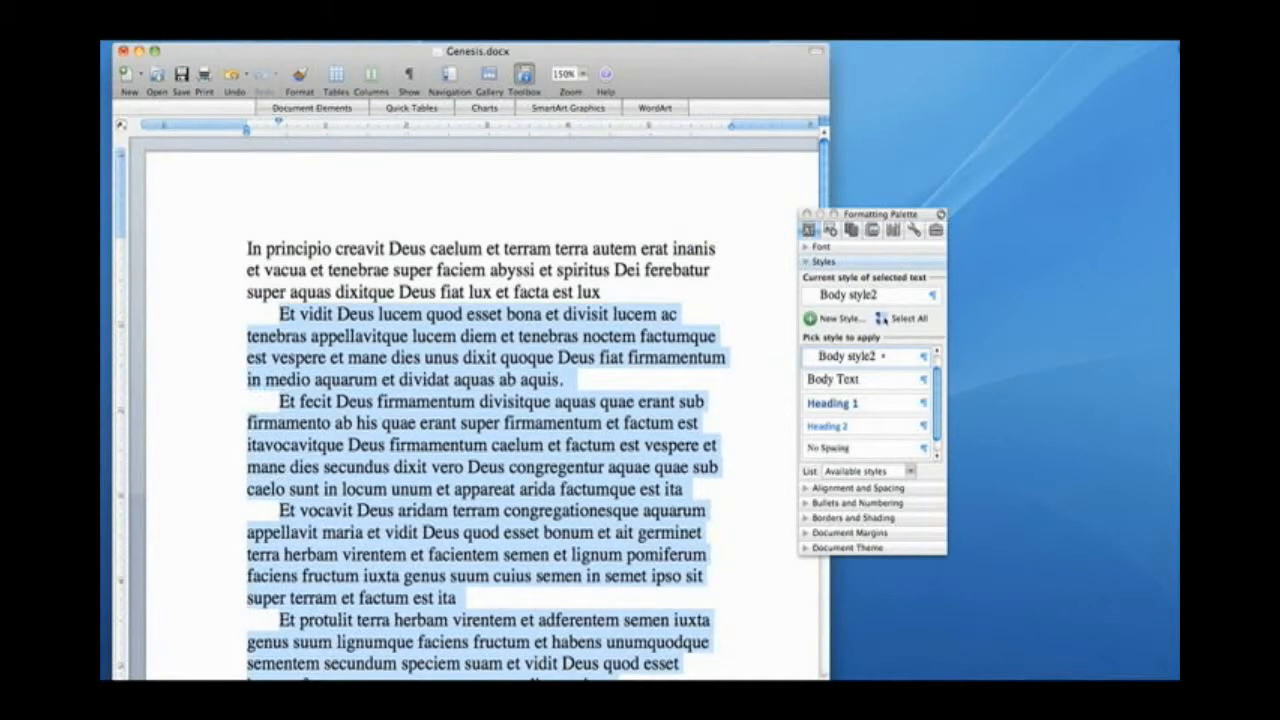
pyautogui.click(505, 380)
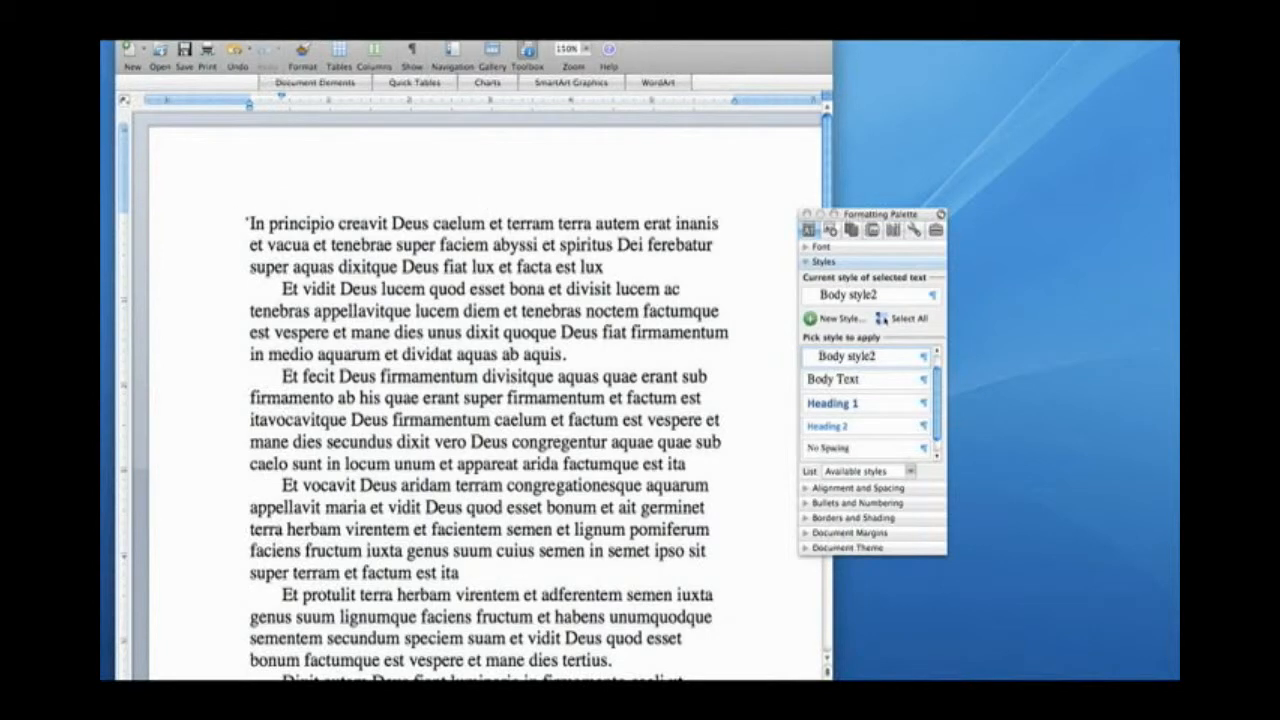
# Step: Insert "Chapter One" on its own line above the first paragraph, beginning "In principio creavit"
pyautogui.click(248, 223)
pyautogui.write('Chapter ')
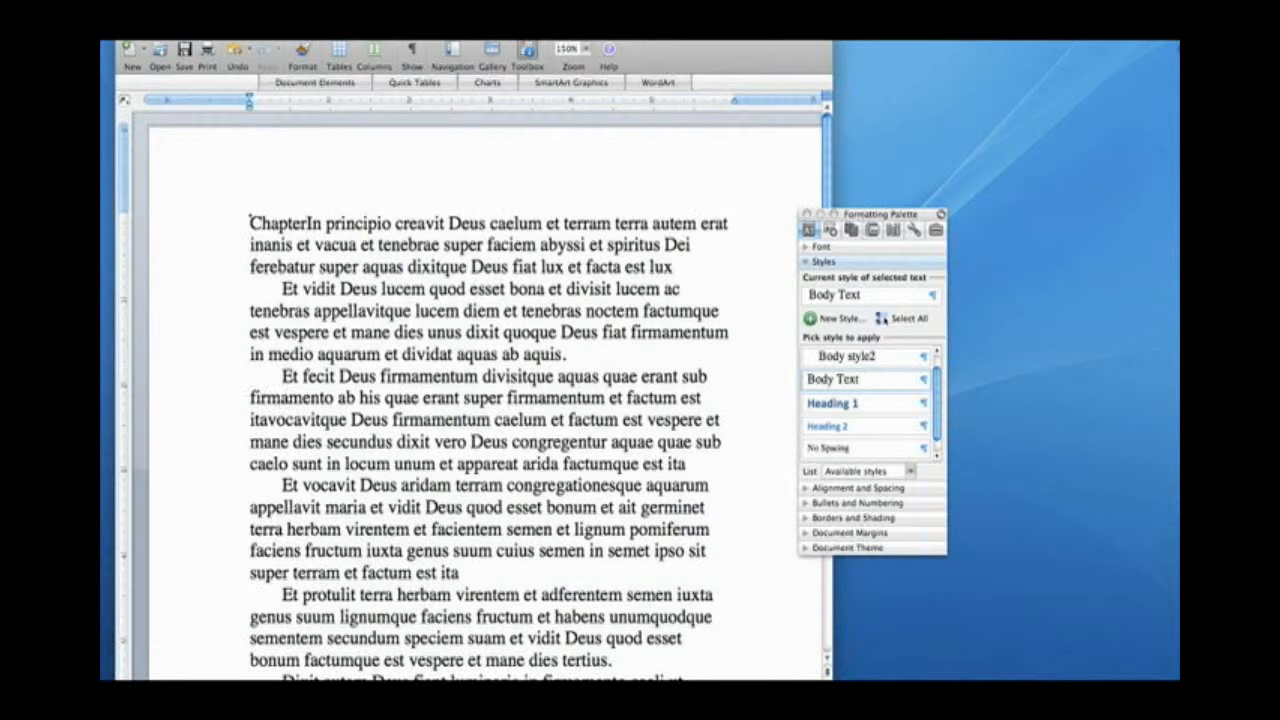
pyautogui.write('One')
pyautogui.press('Return')
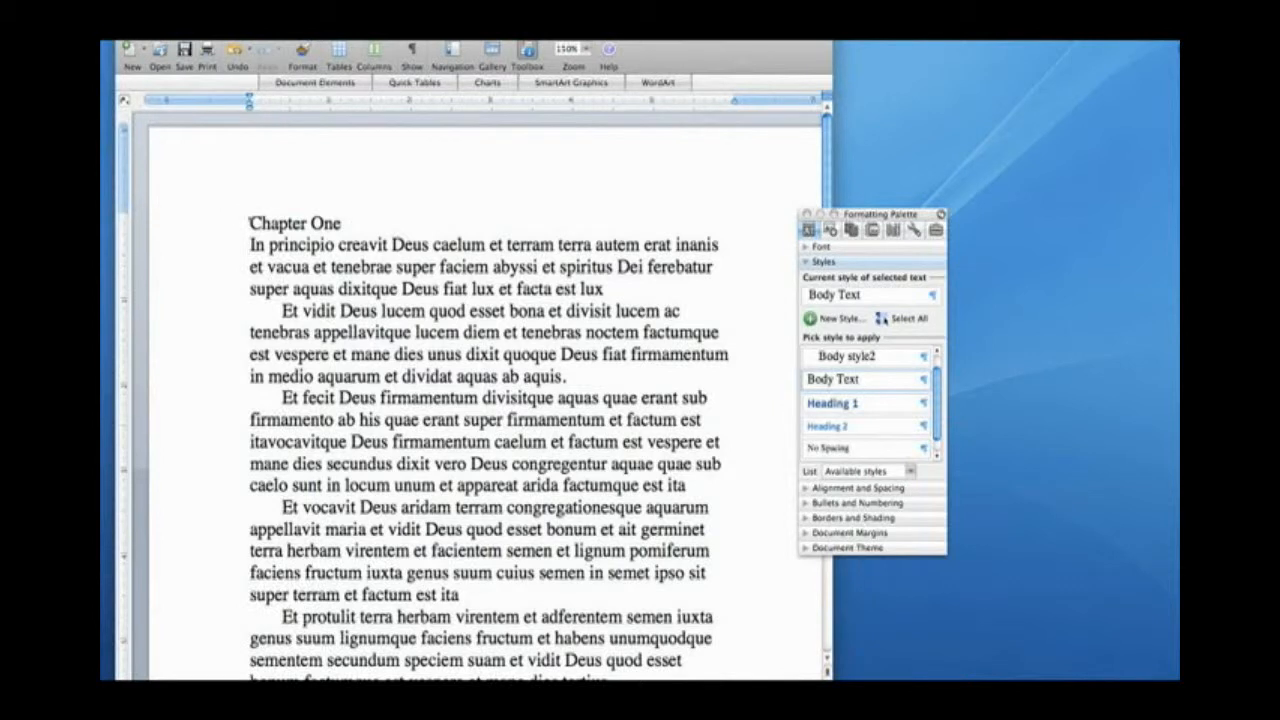
# Step: Create a bold 24 pt paragraph style named "Chapter Head" from the "Chapter One" line and apply it to that line
pyautogui.moveTo(249, 223); pyautogui.dragTo(338, 223)
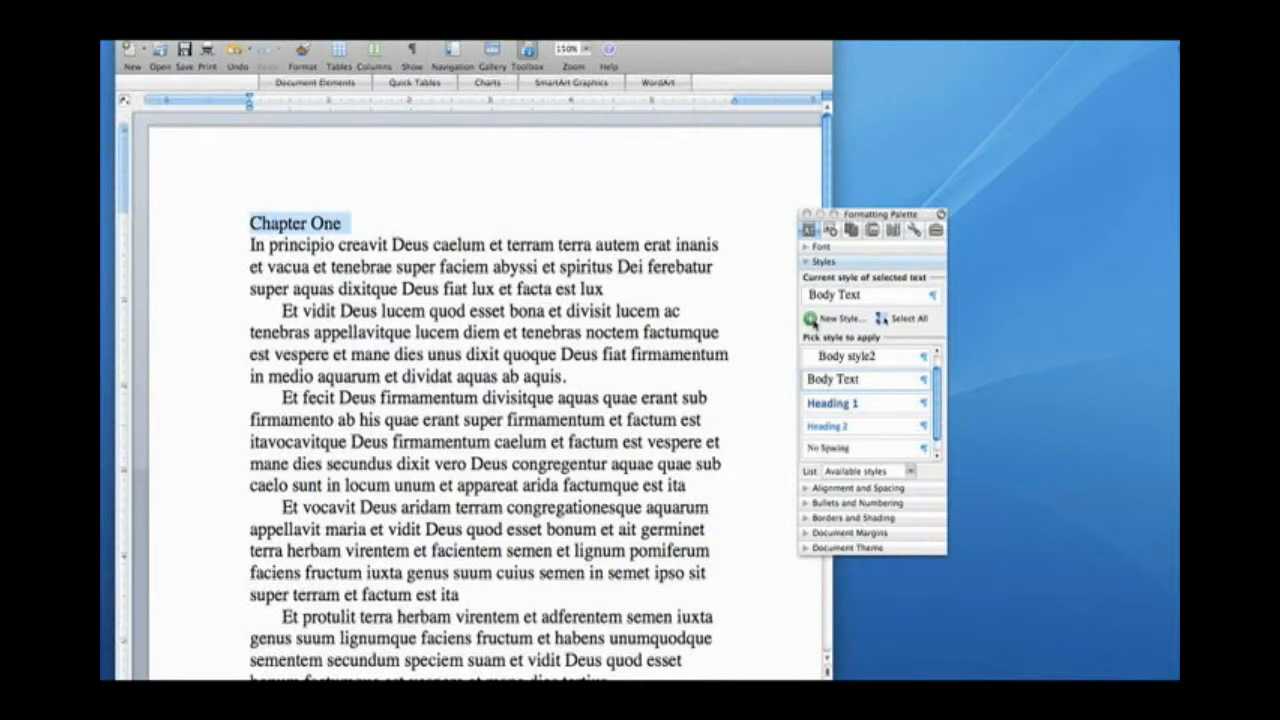
pyautogui.click(816, 319)
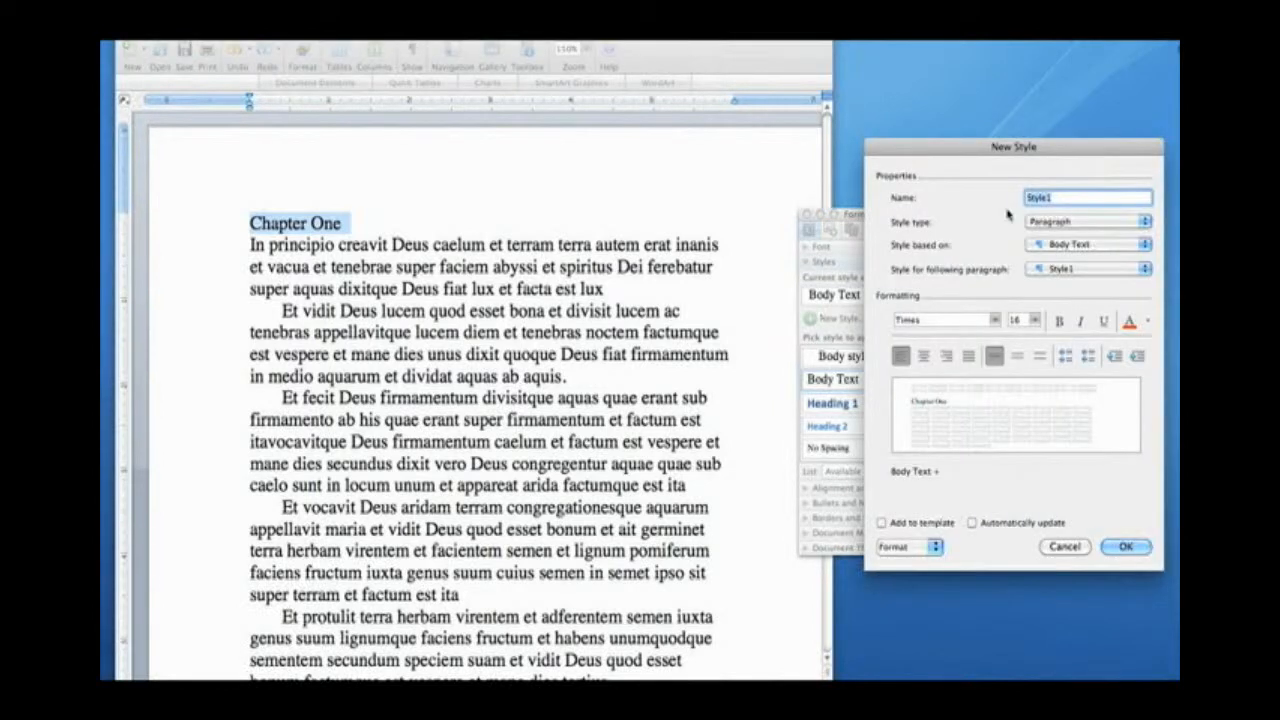
pyautogui.write('Chapter Head')
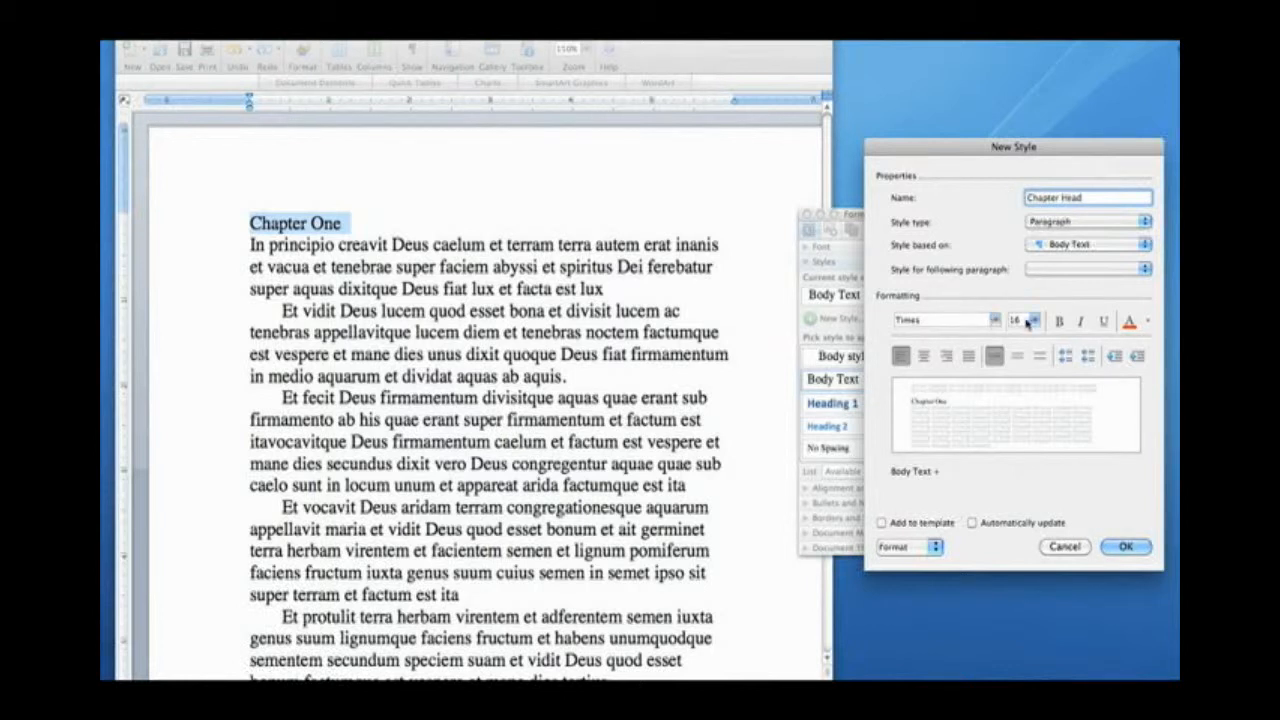
pyautogui.click(1060, 322)
pyautogui.click(1035, 320)
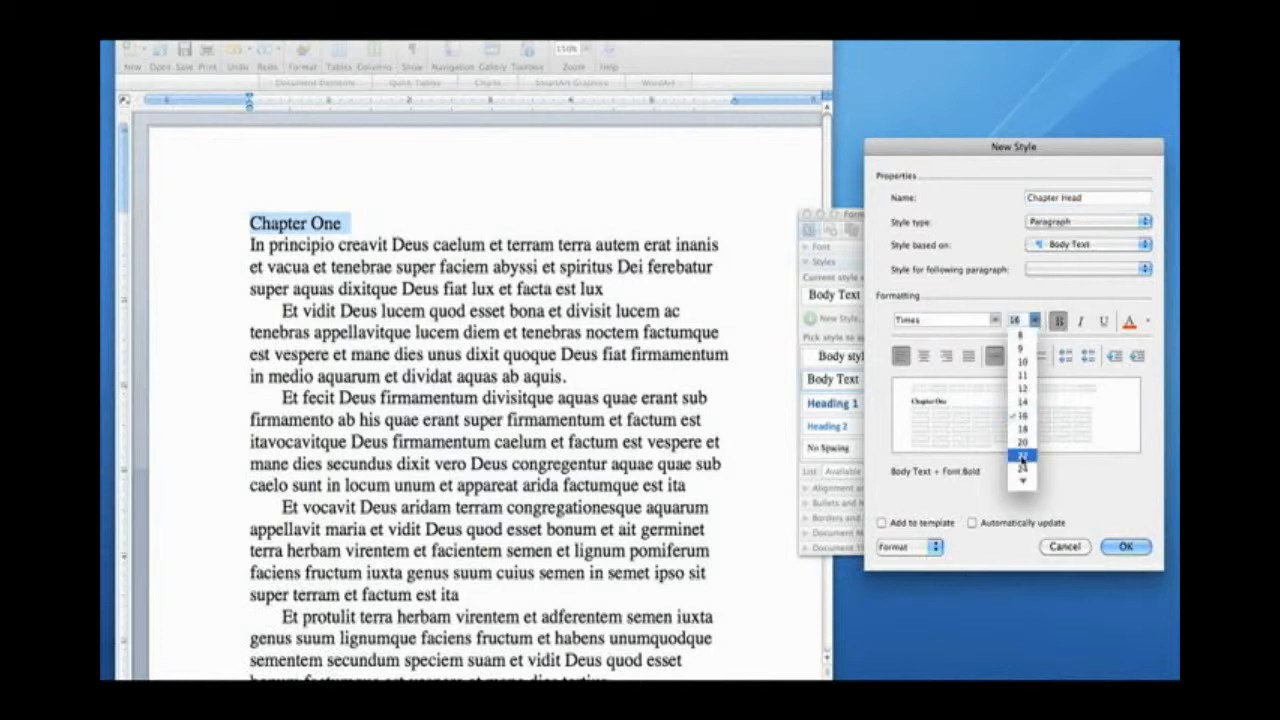
pyautogui.click(1022, 469)
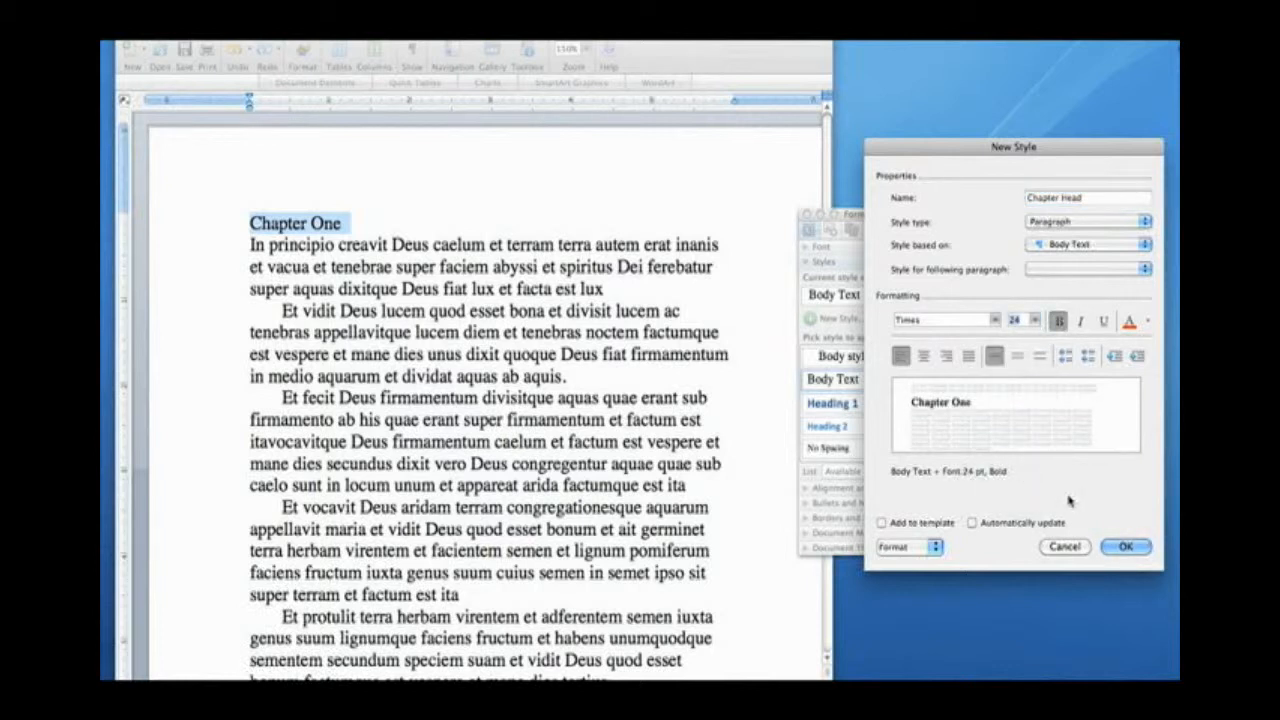
pyautogui.click(1120, 547)
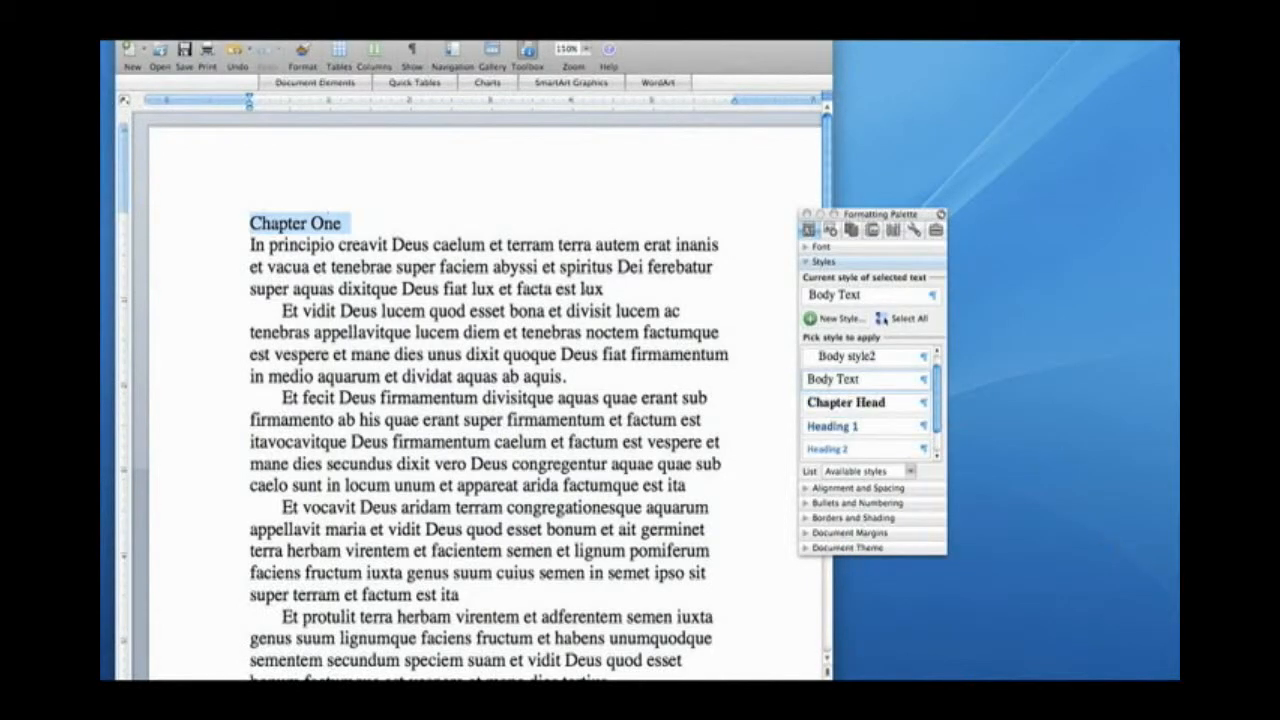
pyautogui.click(872, 404)
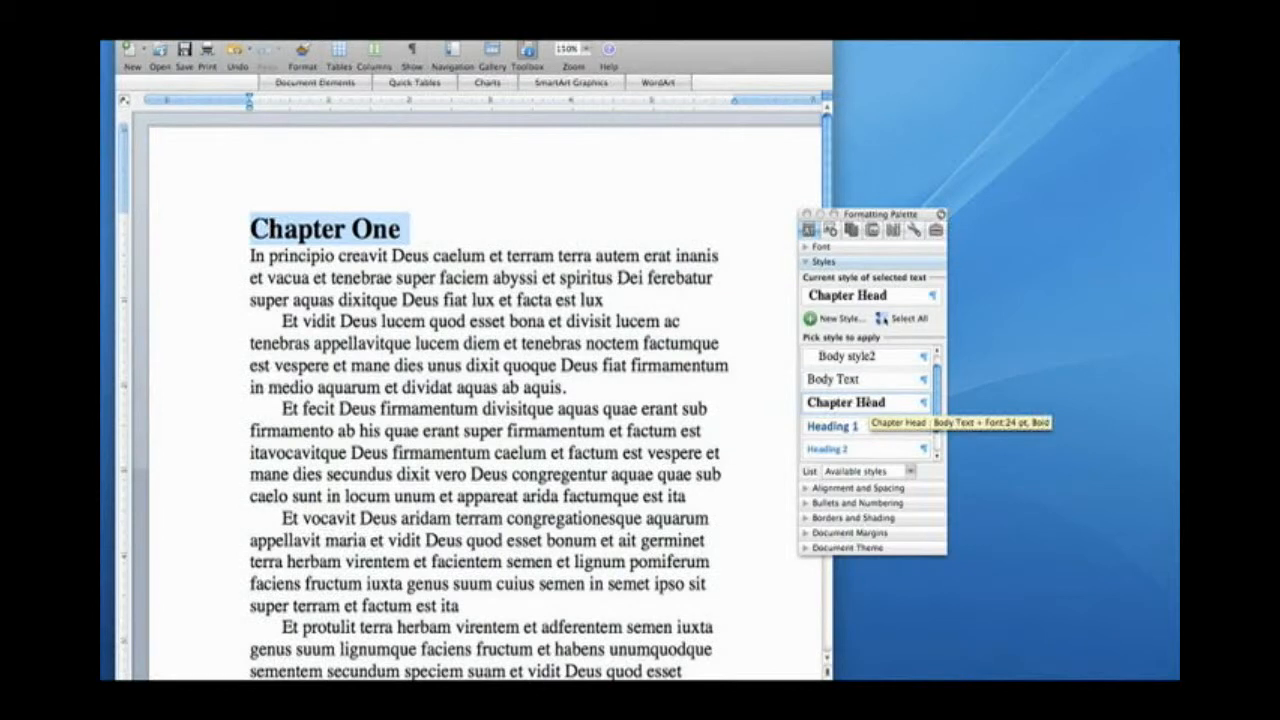
pyautogui.click(440, 231)
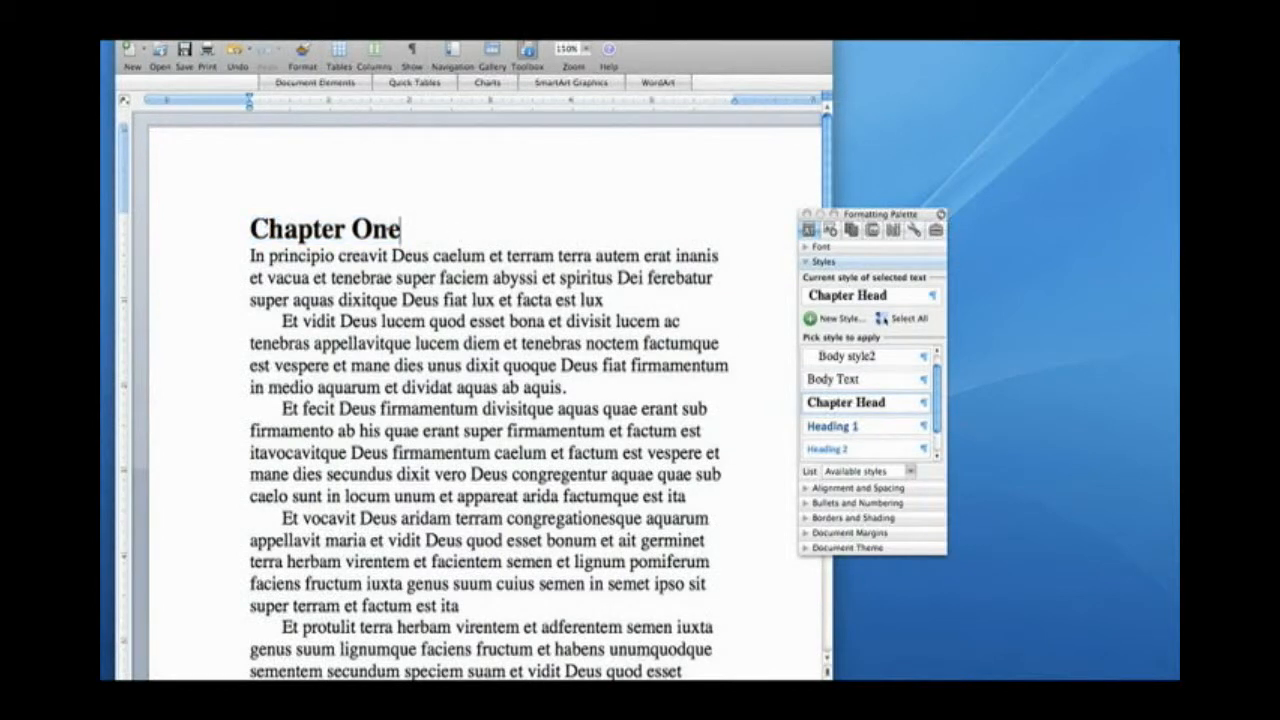
# Step: Modify the Chapter Head style so that its paragraphs are centered, and save the change
pyautogui.tripleClick(275, 230)
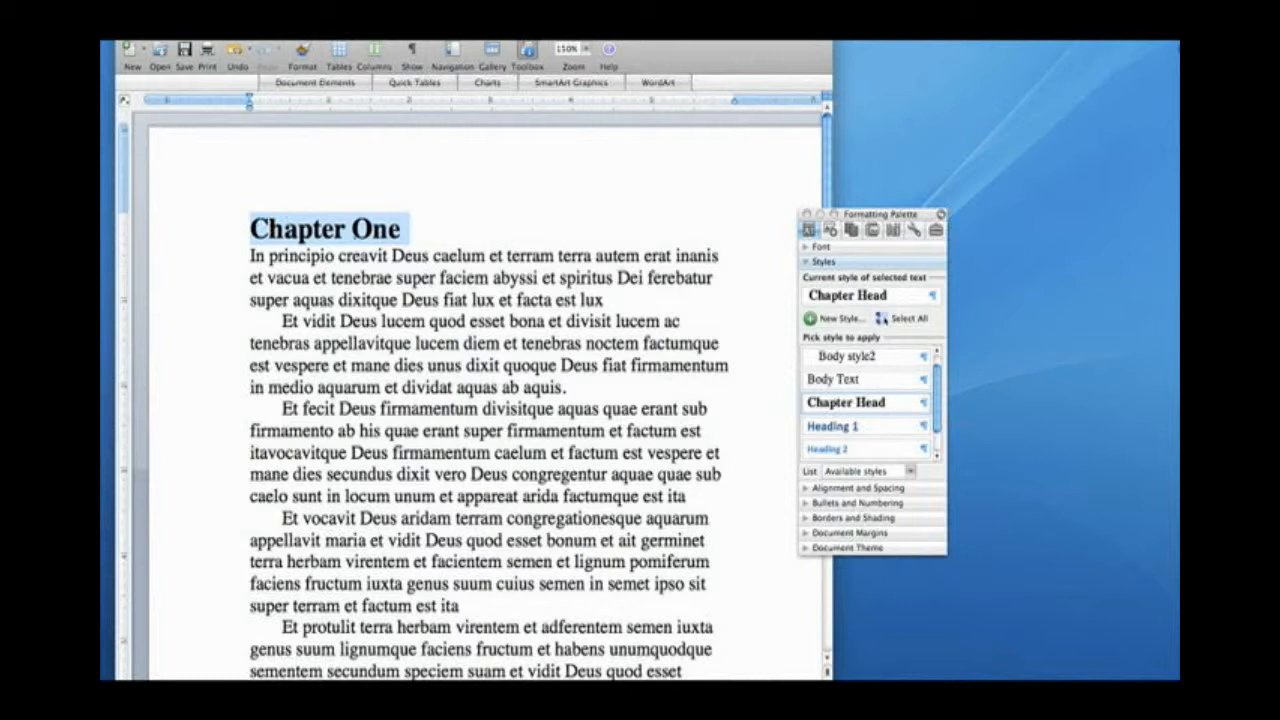
pyautogui.click(923, 407)
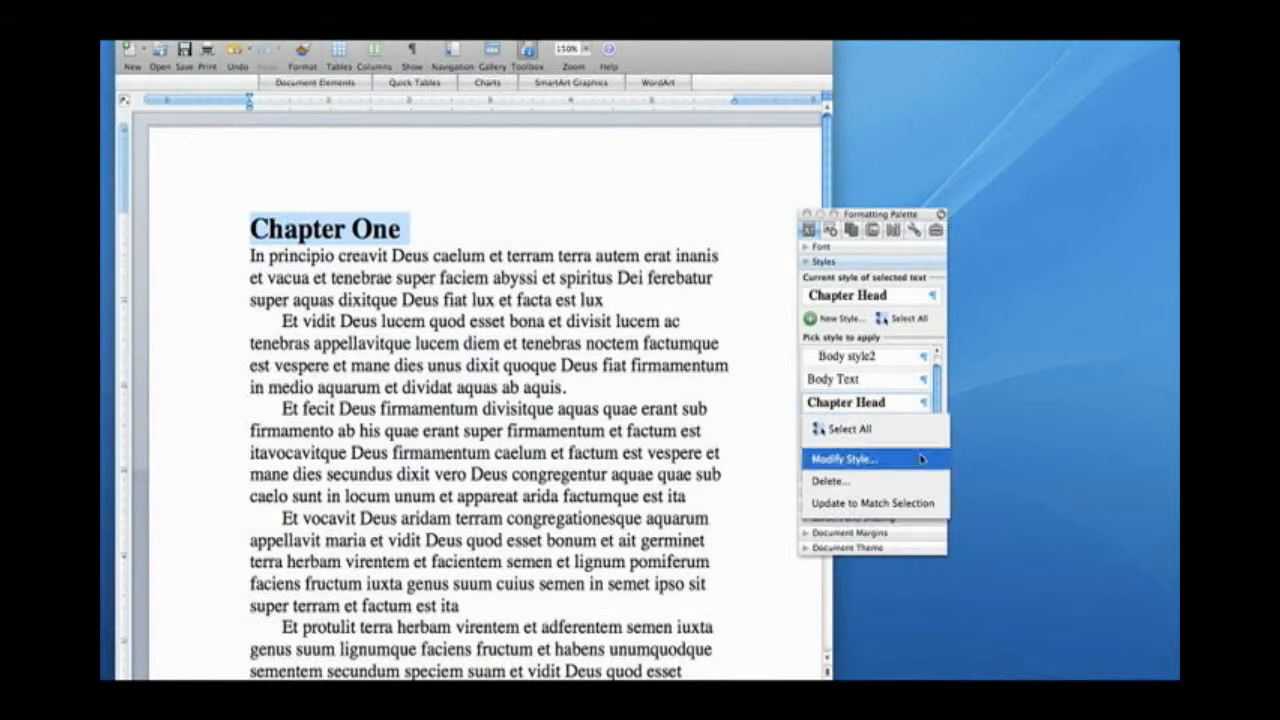
pyautogui.click(925, 449)
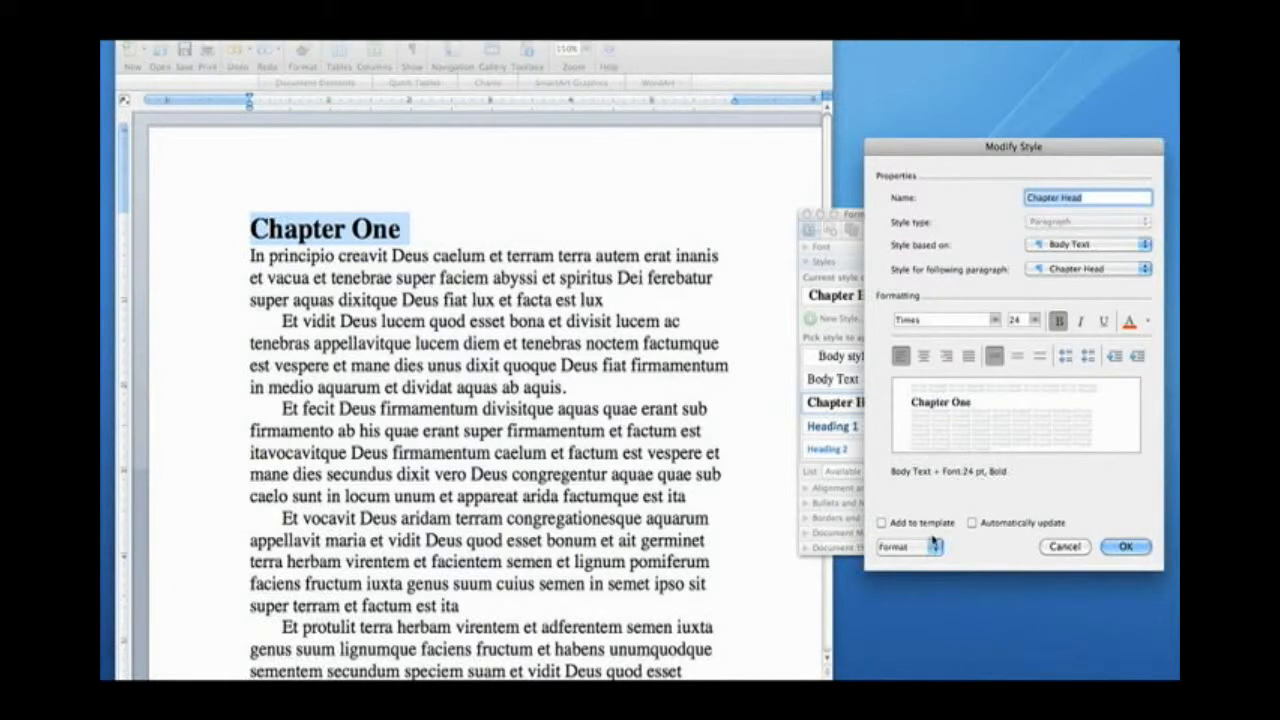
pyautogui.click(924, 358)
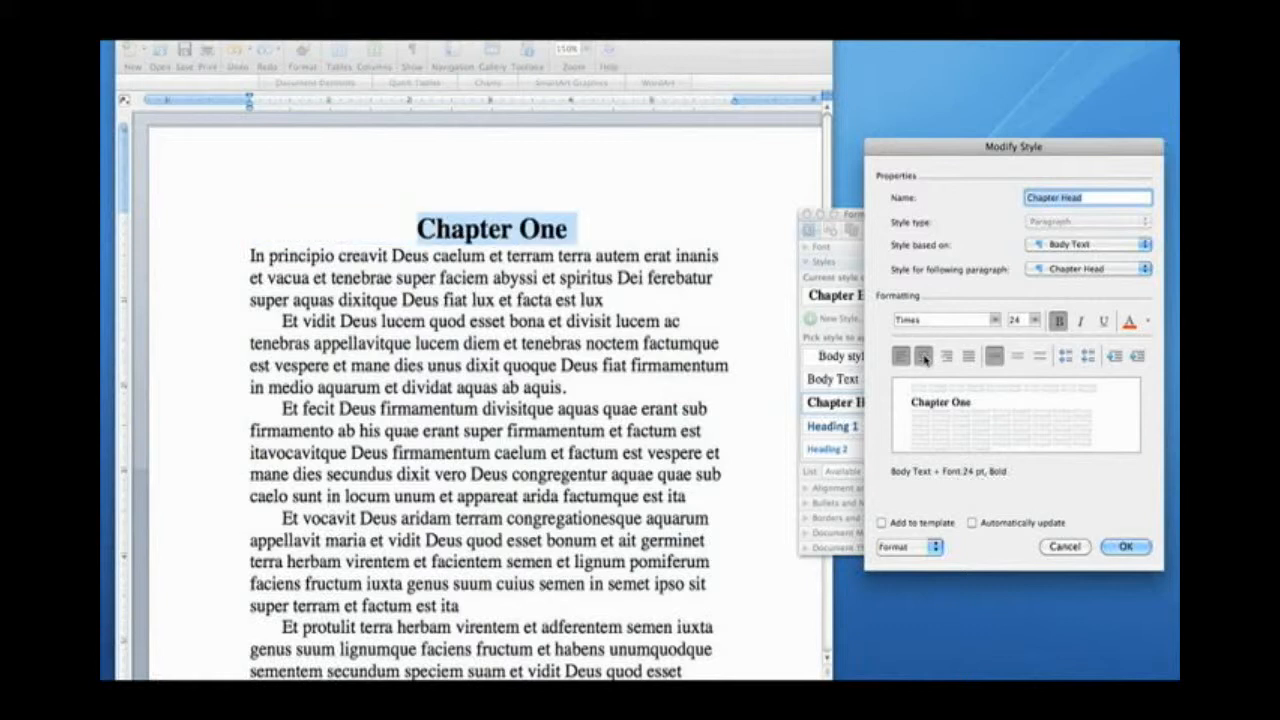
pyautogui.click(1126, 548)
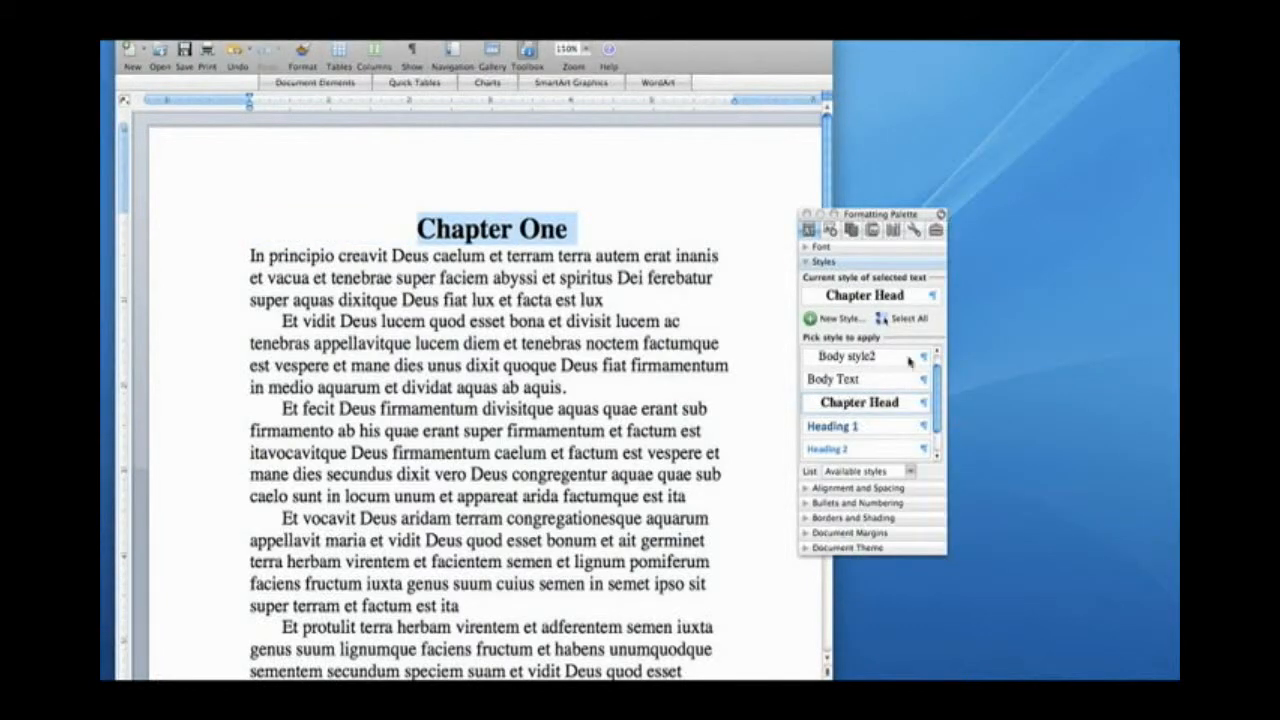
pyautogui.click(556, 231)
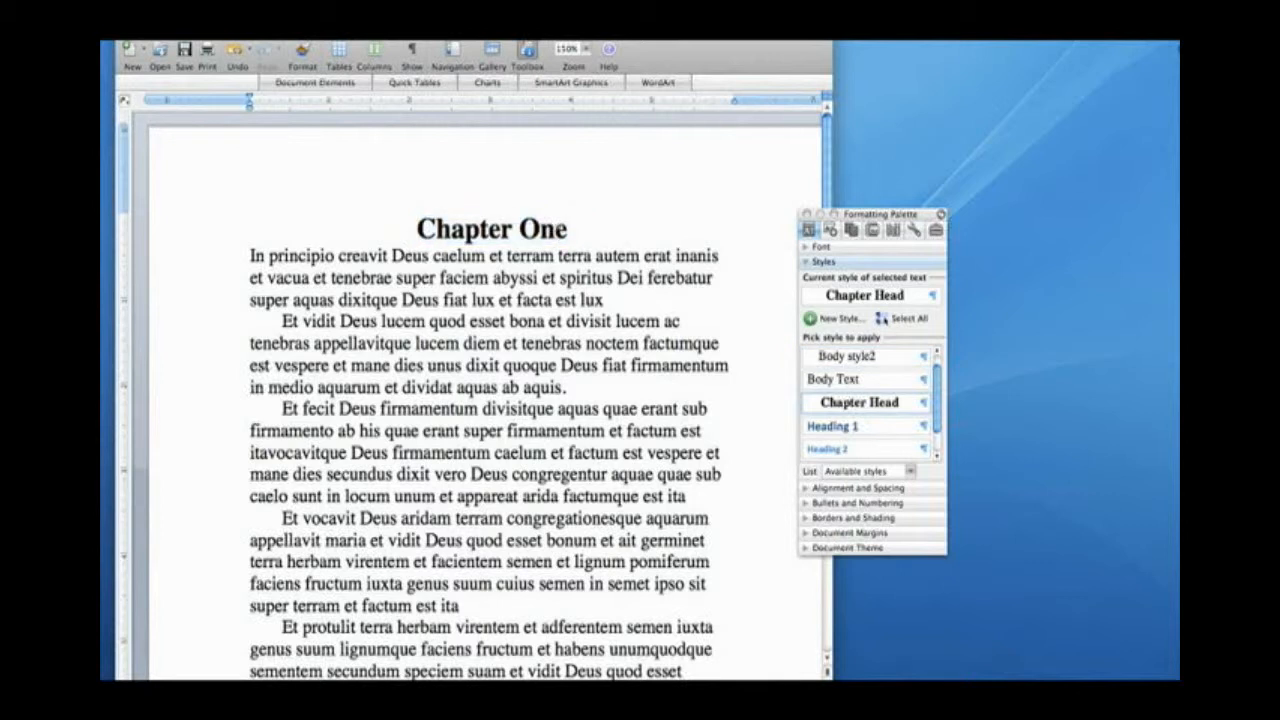
pyautogui.hscroll(1, 562, 229)
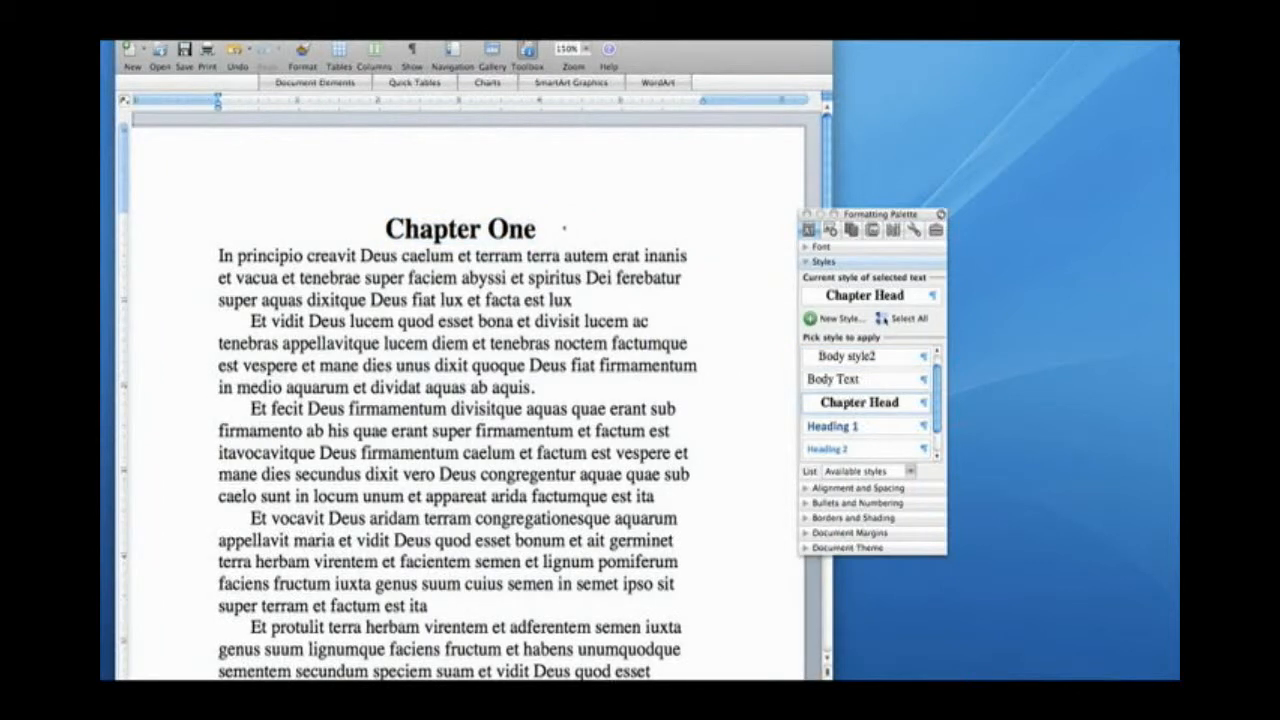